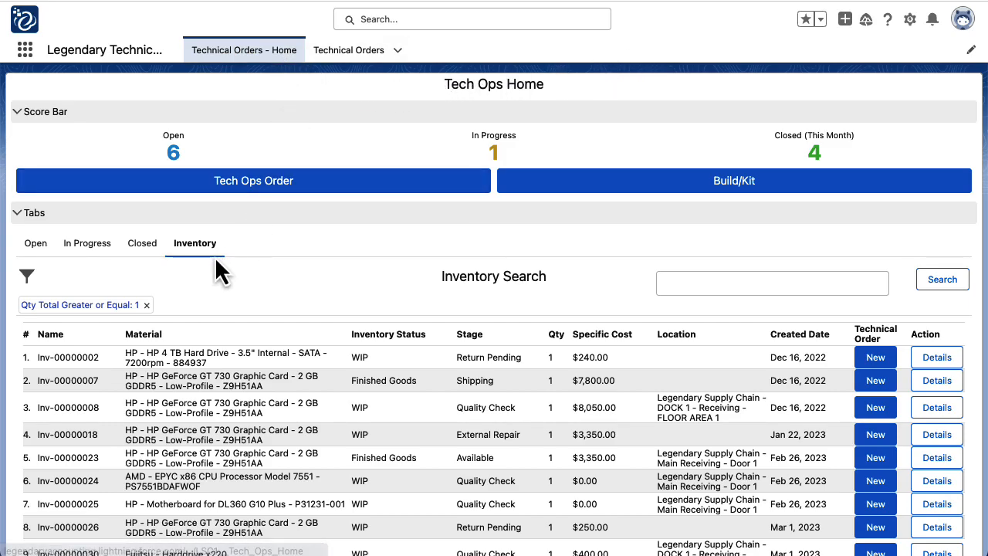
Filter the inventory to 'server' items and start a new technical order for Inv-00000077
click(748, 283)
text(server)
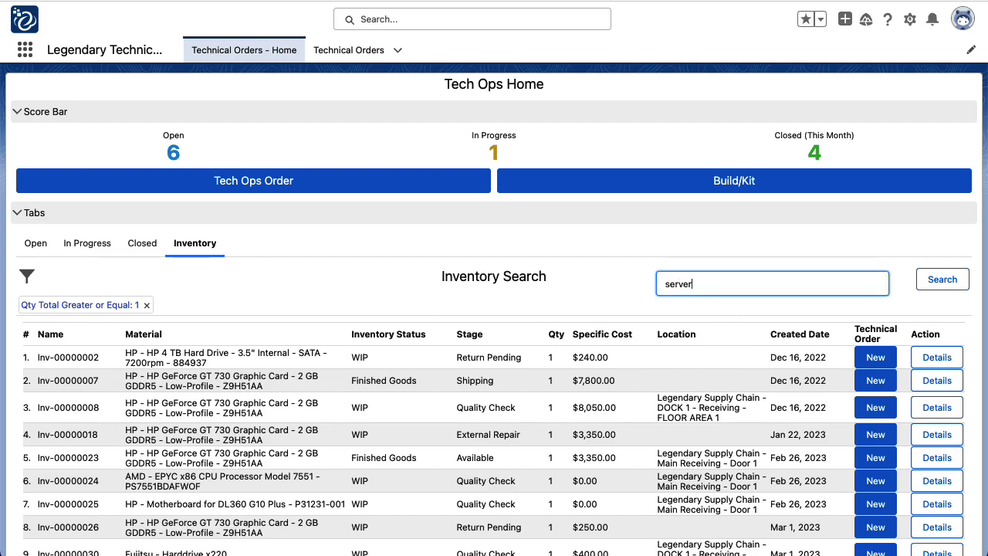
key(Return)
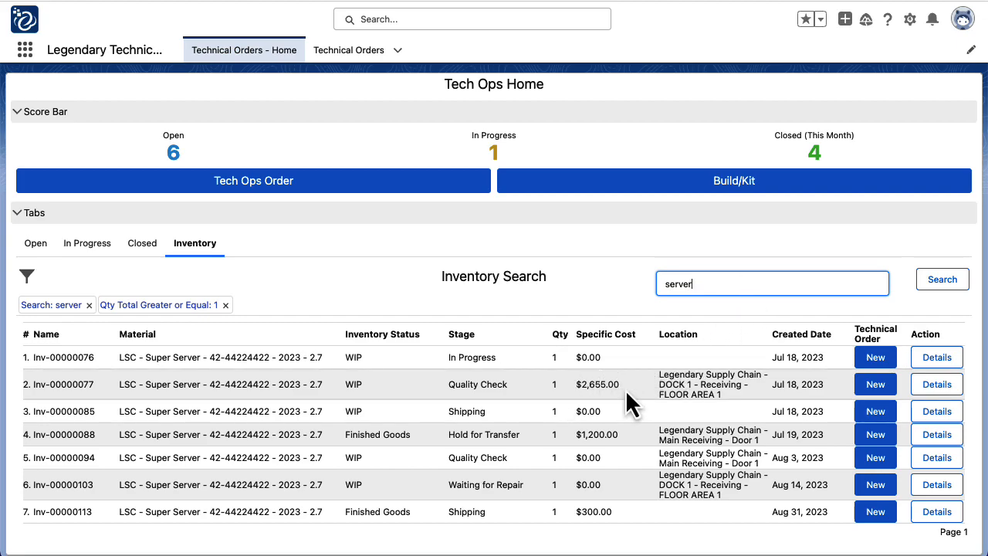
click(882, 385)
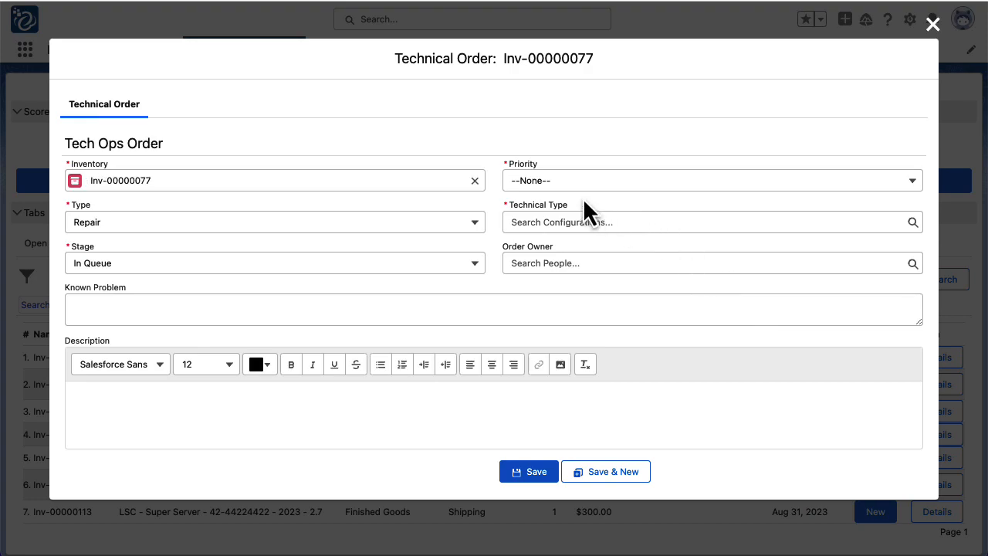
Set priority 2 - Medium, type Harvest, and technical type Standard Harvest
click(564, 186)
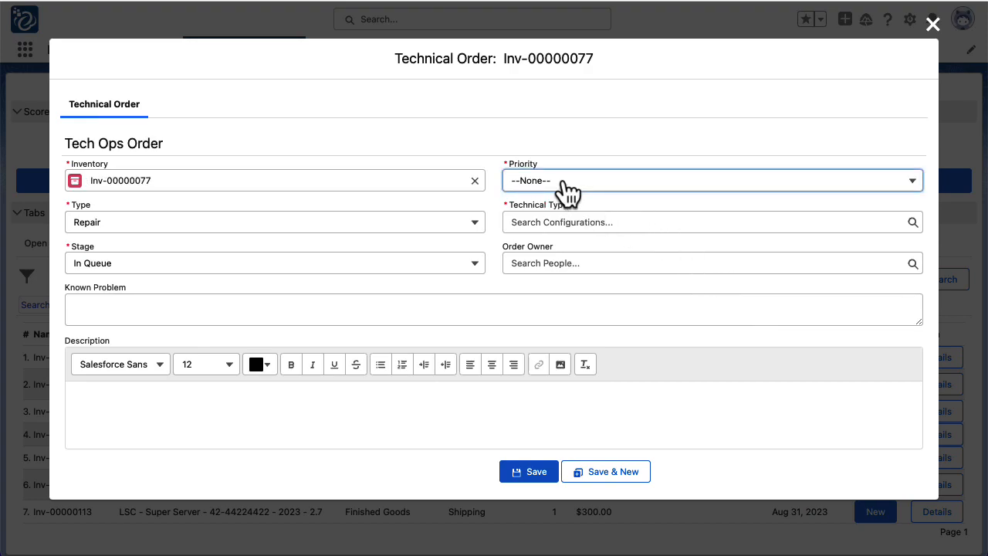
click(614, 249)
click(449, 235)
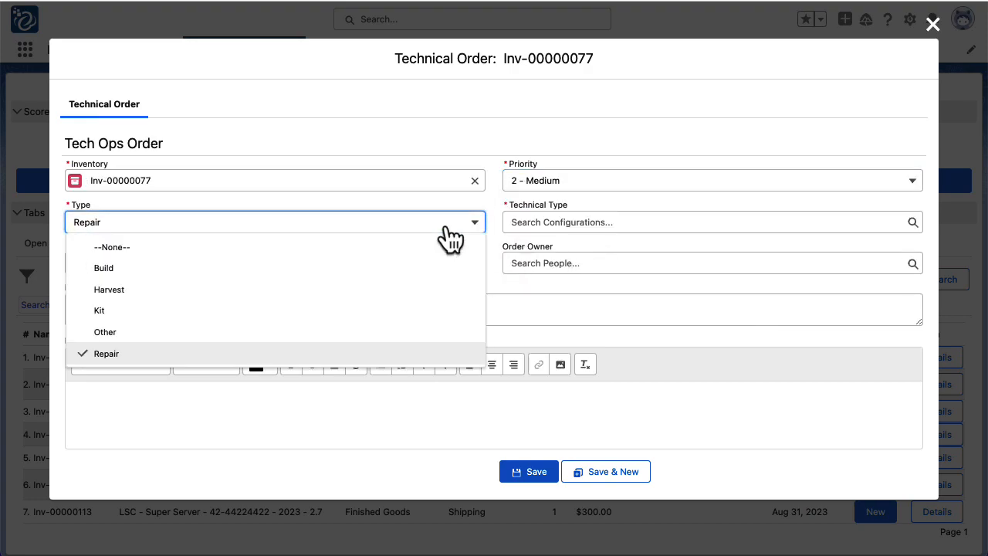
click(379, 289)
click(591, 221)
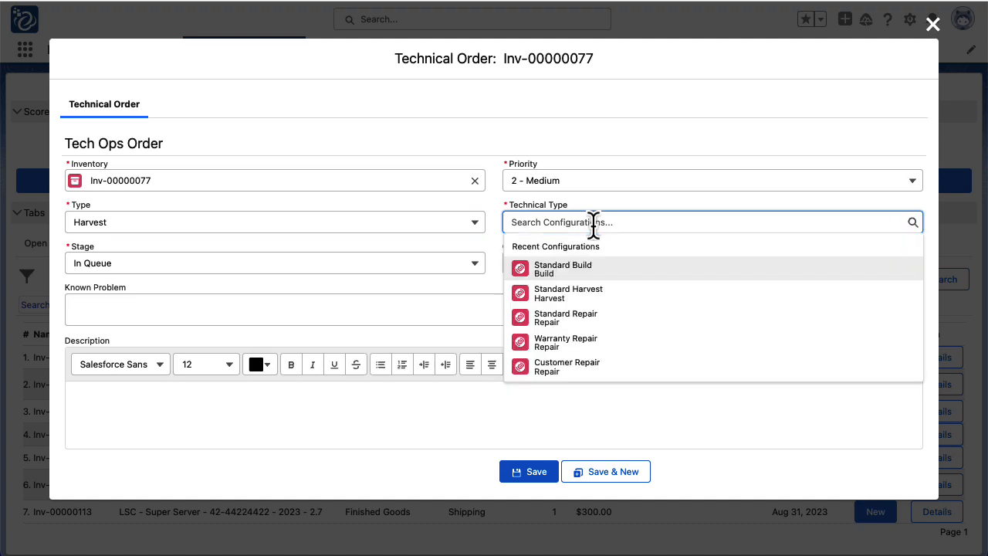
text(stan)
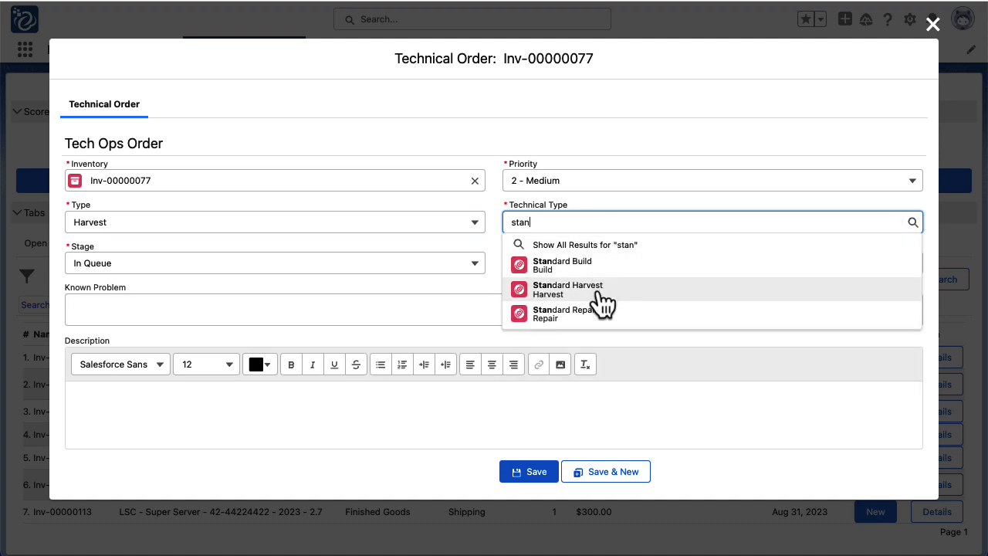
click(601, 304)
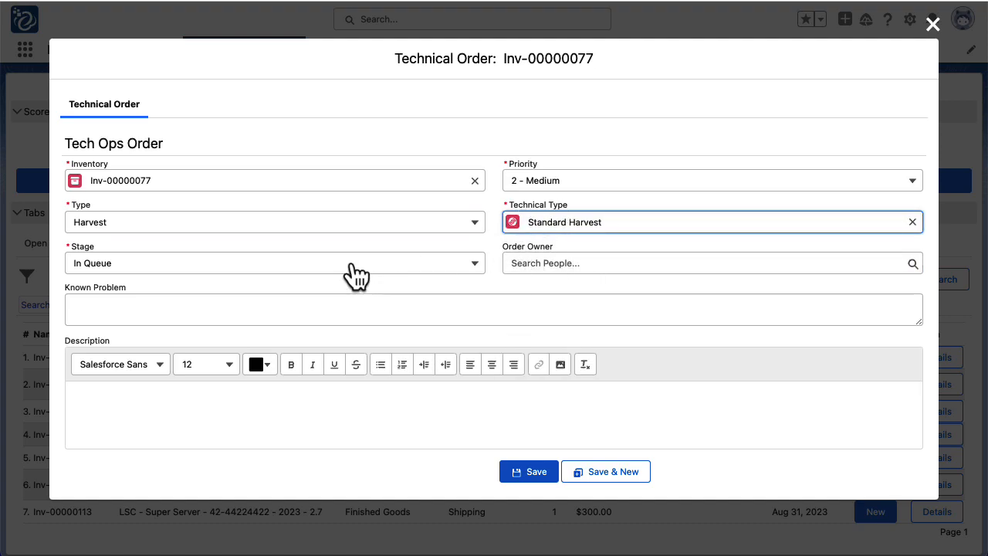
Enter 'Standard Harvest' as the known problem and save the order
click(492, 308)
text(Standard Harvest)
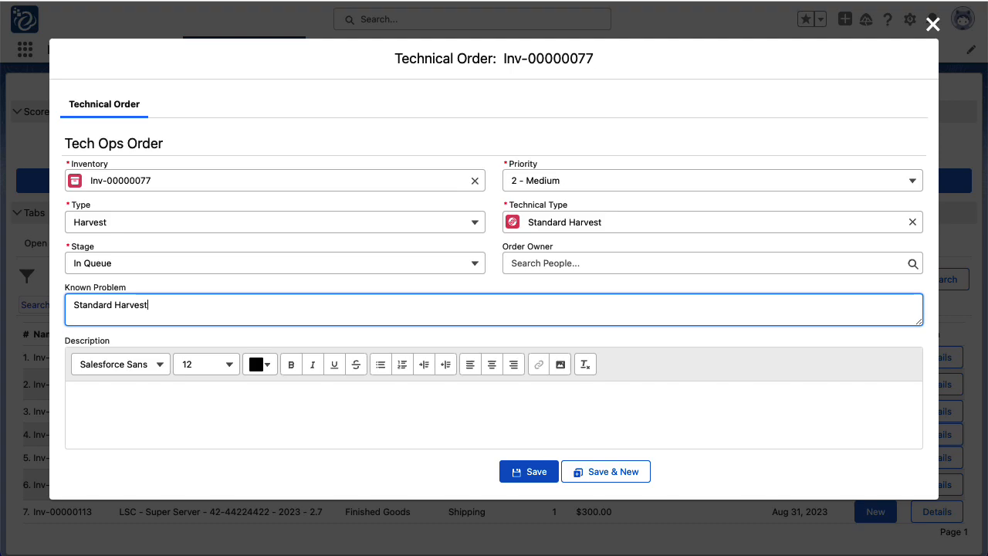
click(464, 421)
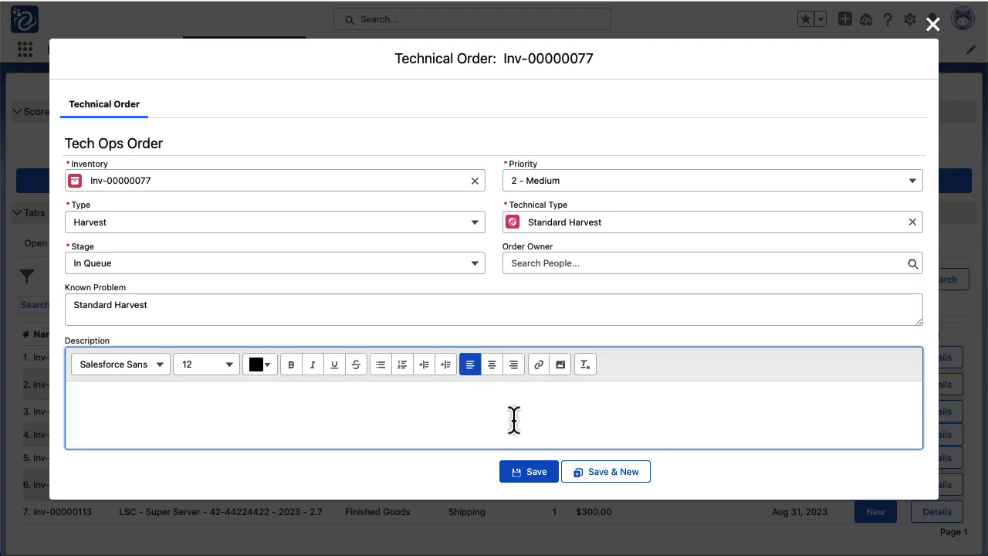
click(538, 473)
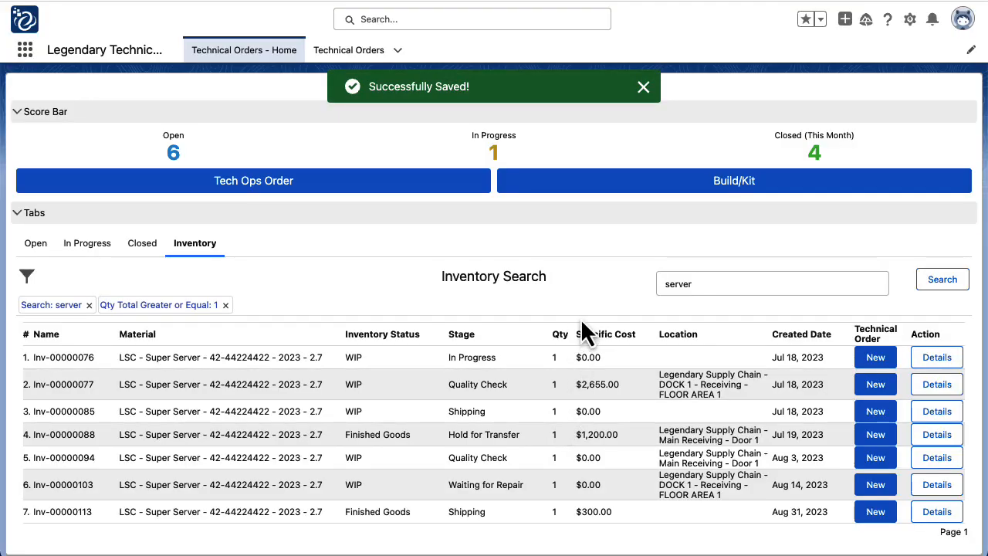
Refresh the open technical orders list to show TO-0000016 for Inv-00000077
click(36, 244)
click(959, 283)
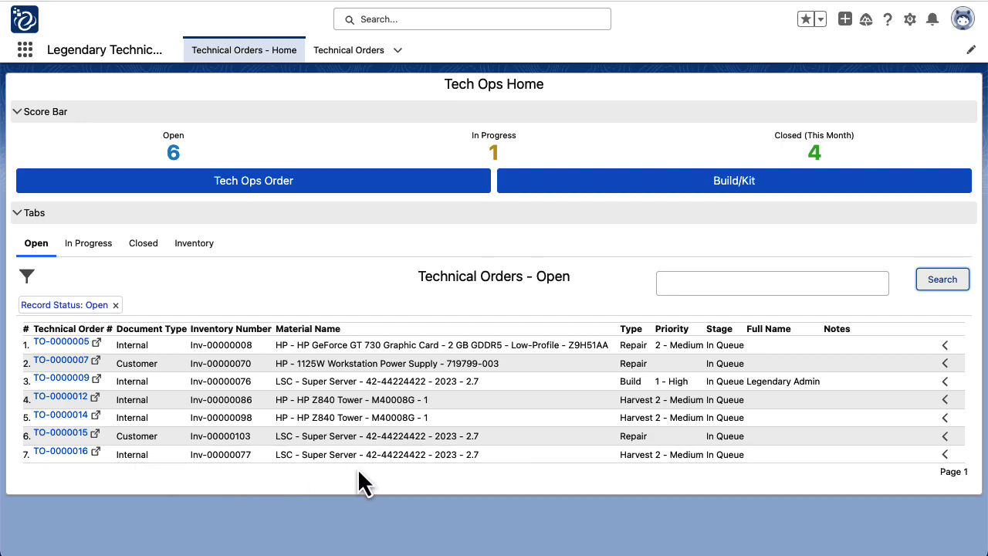
Open order TO-0000016 and view its not-harvested sub-materials, showing RM-000003
click(60, 454)
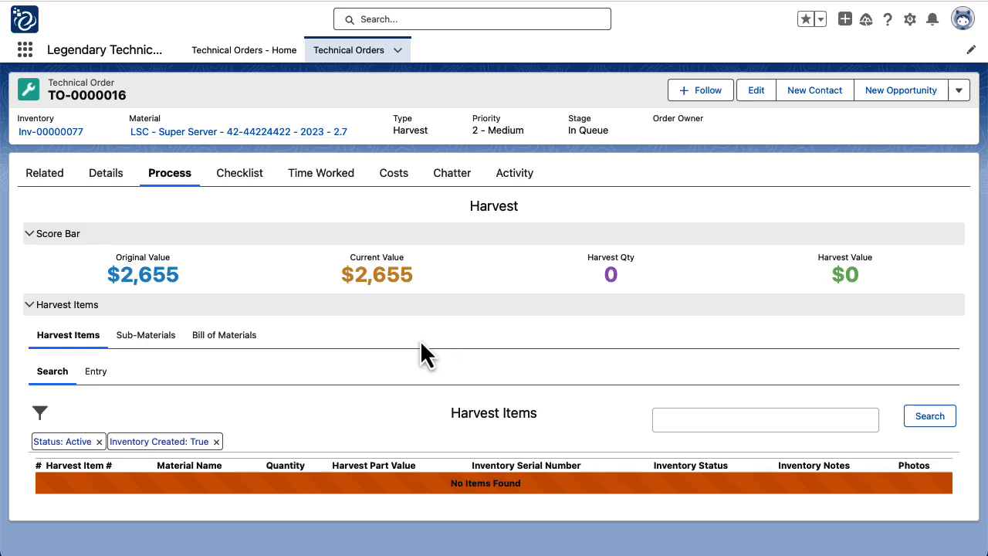
click(146, 344)
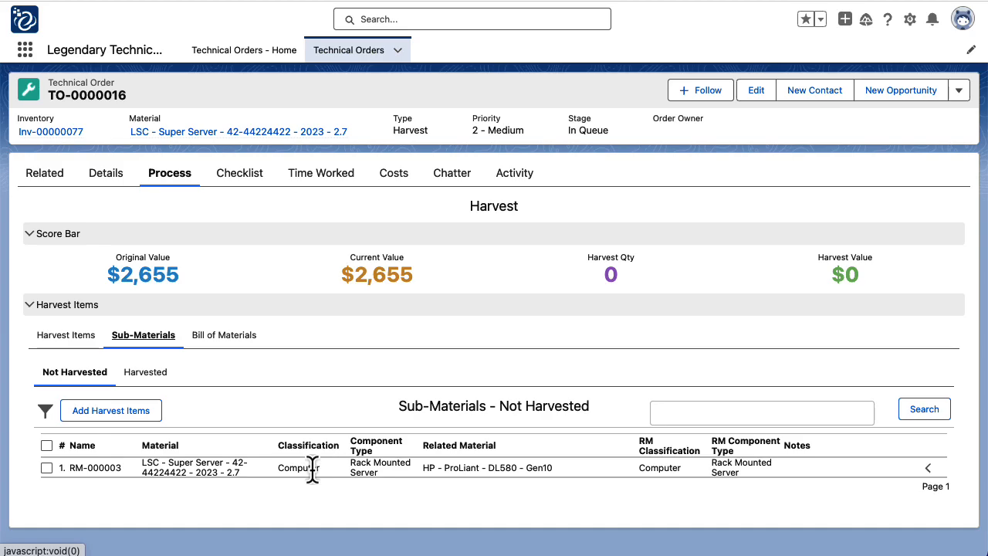
Add the 1125W power supply and 4 TB hard drive from the Bill of Materials as harvest items
click(223, 336)
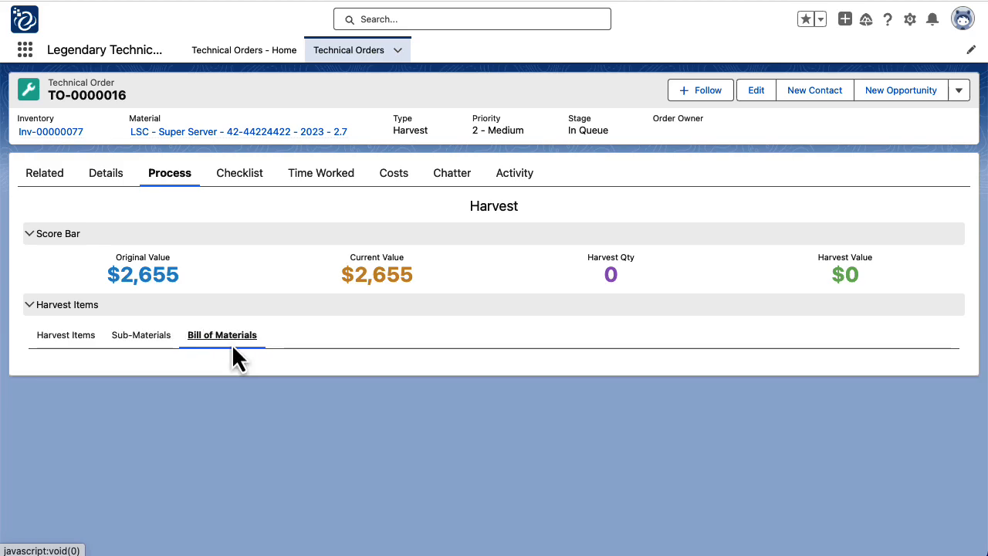
scroll(328, 356, down, 3)
scroll(335, 347, down, 3)
scroll(359, 274, down, 4)
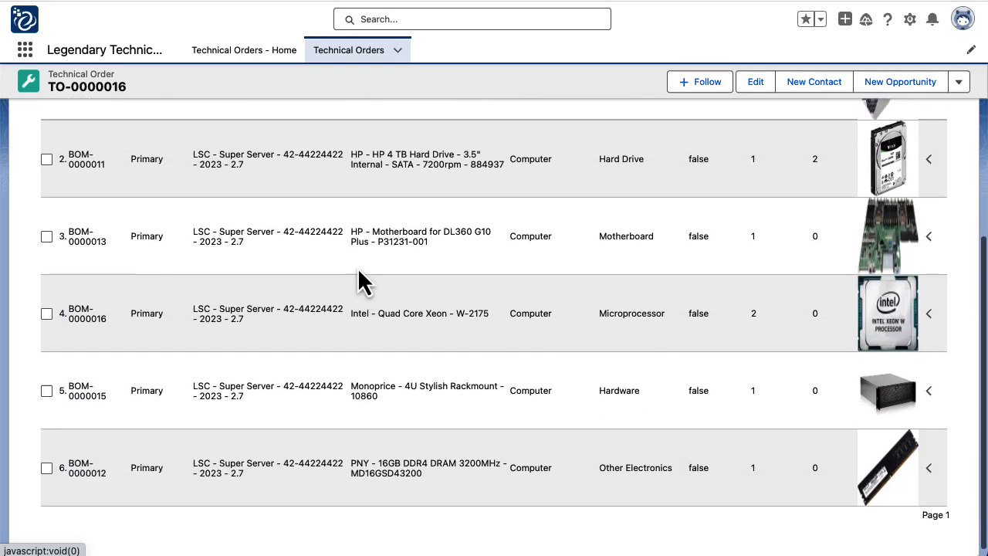
scroll(359, 278, up, 4)
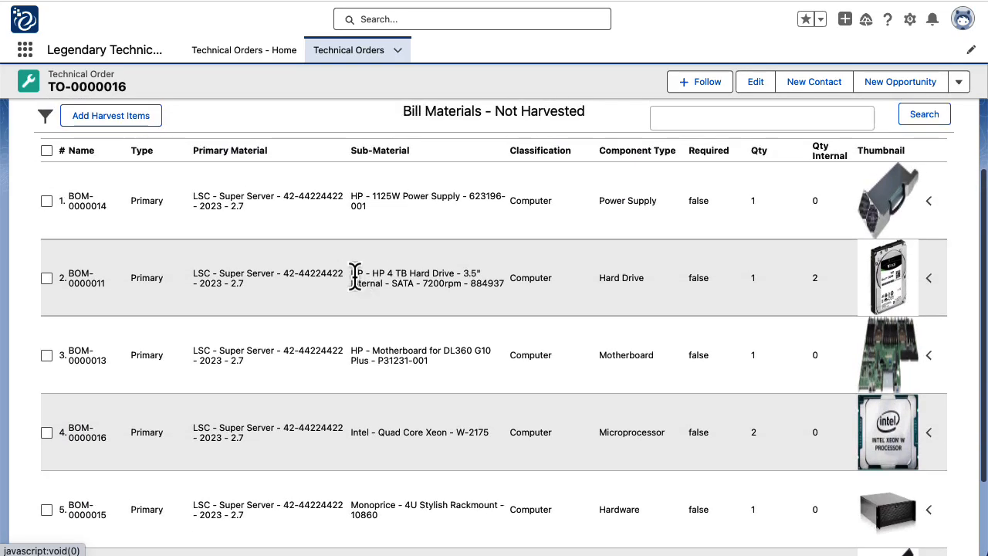
scroll(354, 277, up, 1)
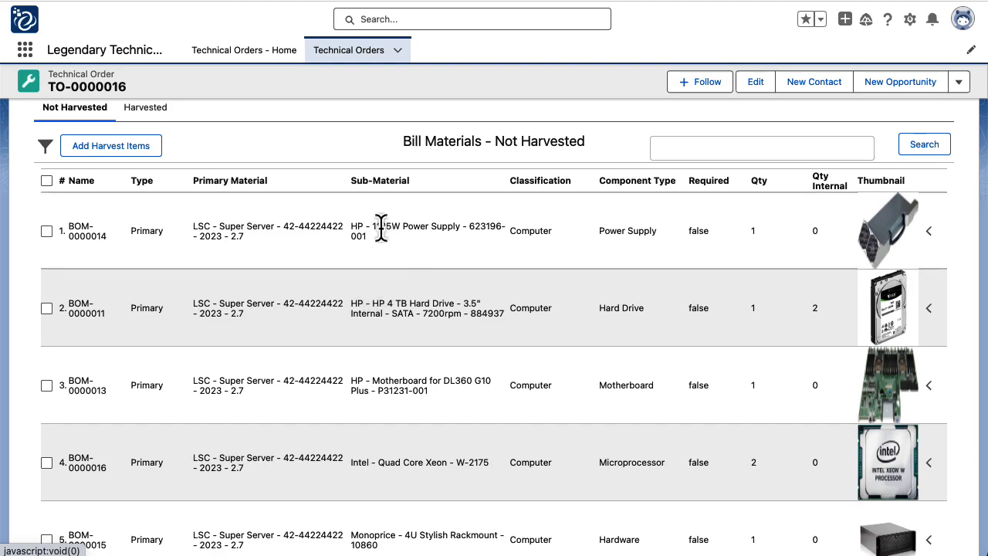
drag(380, 227, 477, 229)
click(46, 231)
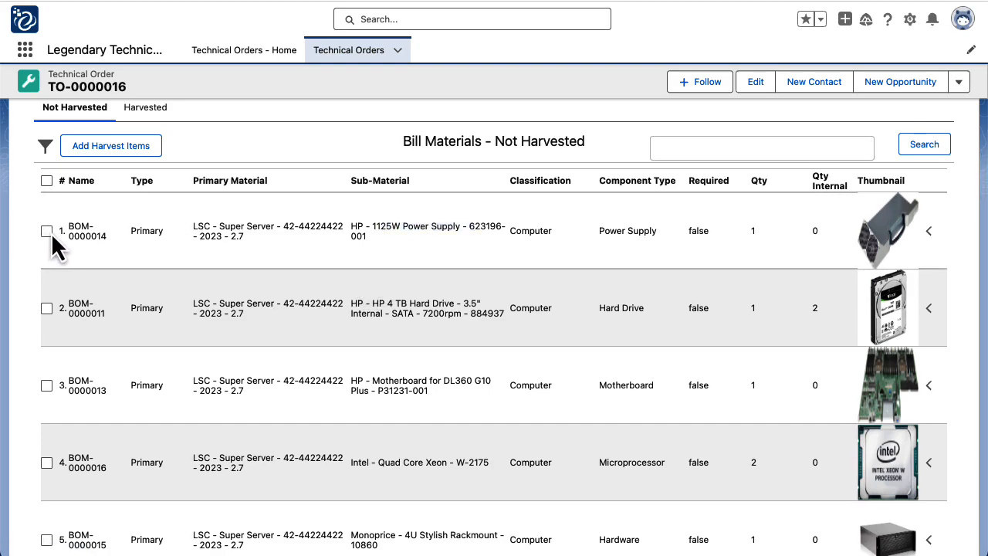
click(46, 308)
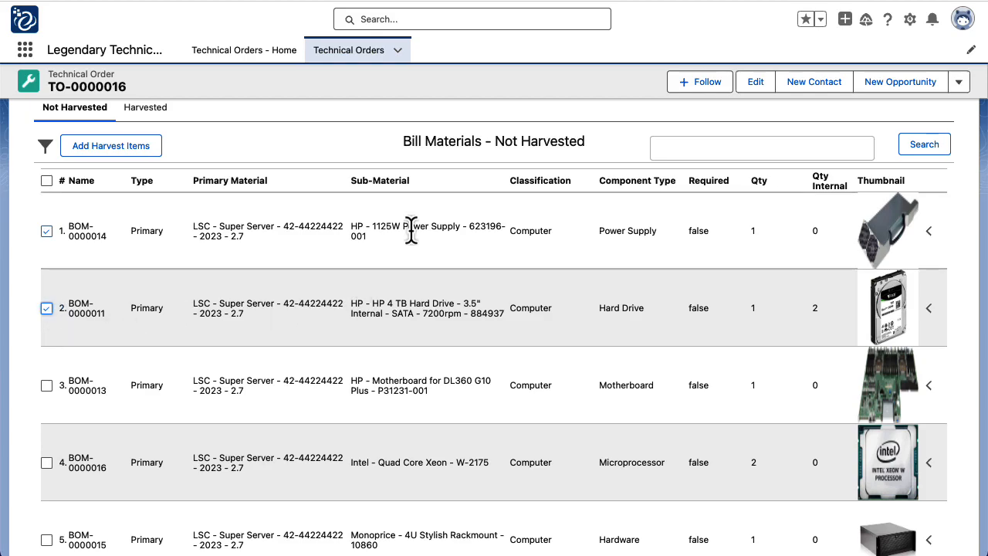
scroll(417, 316, up, 3)
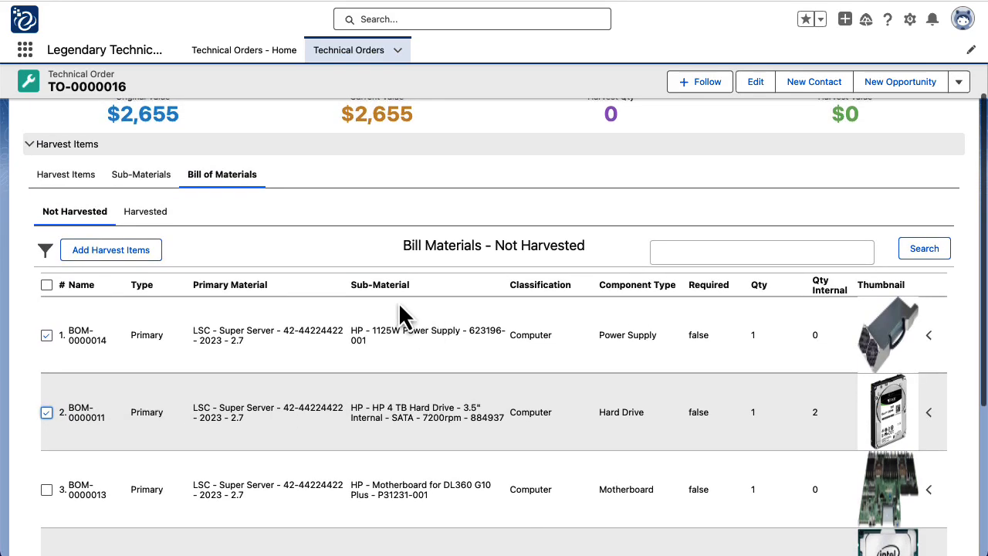
click(128, 256)
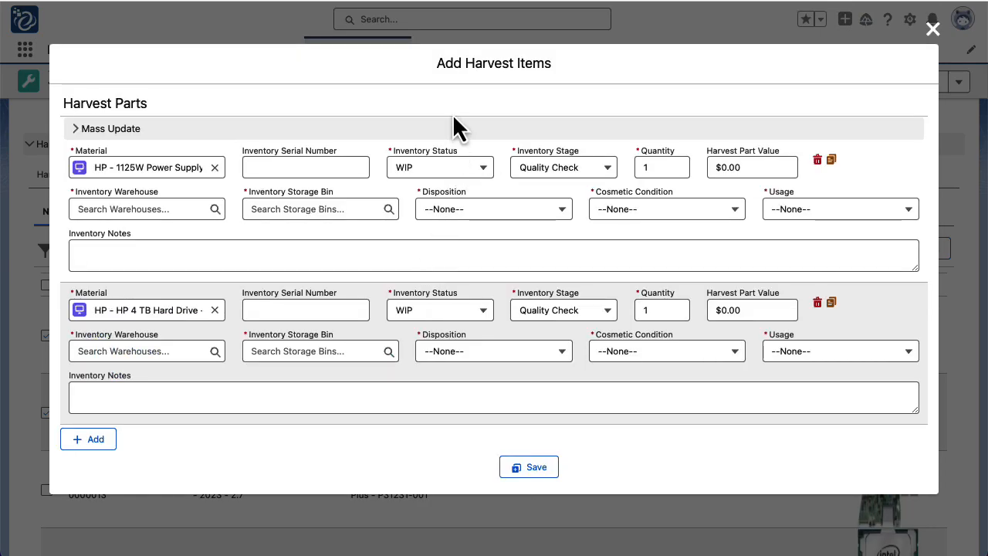
Set the mass update to Finished Goods status, Available stage, and Legendary Supply Chain warehouse
click(443, 139)
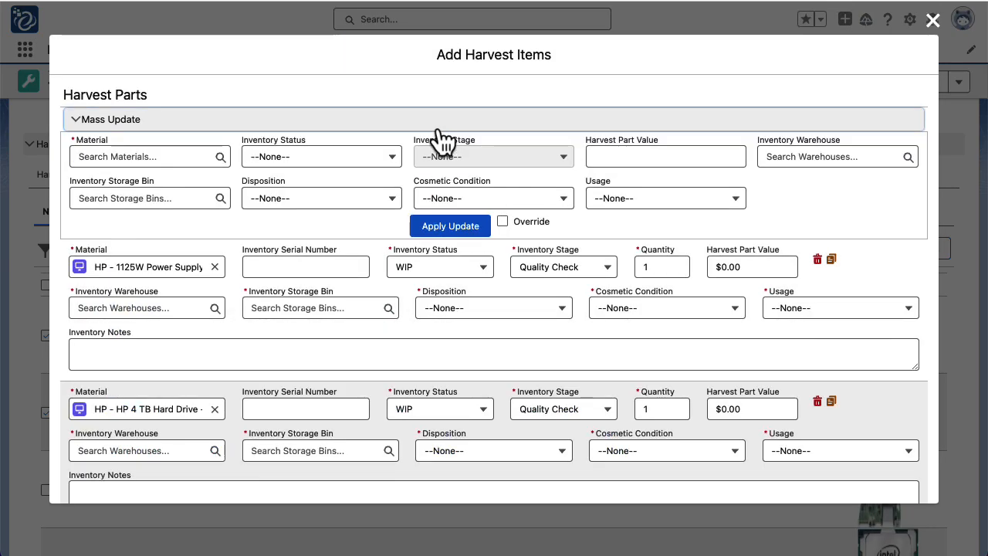
click(359, 163)
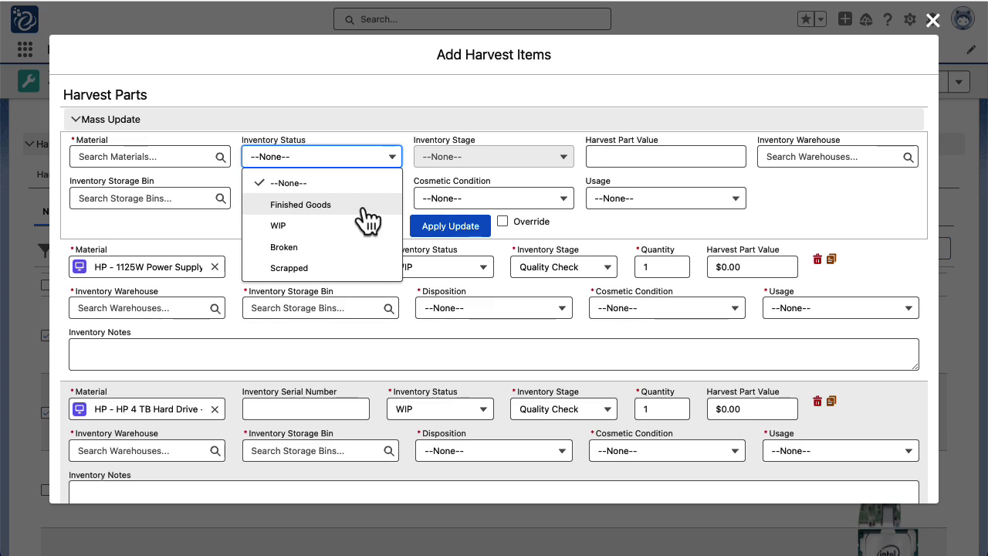
click(364, 207)
click(471, 163)
click(467, 200)
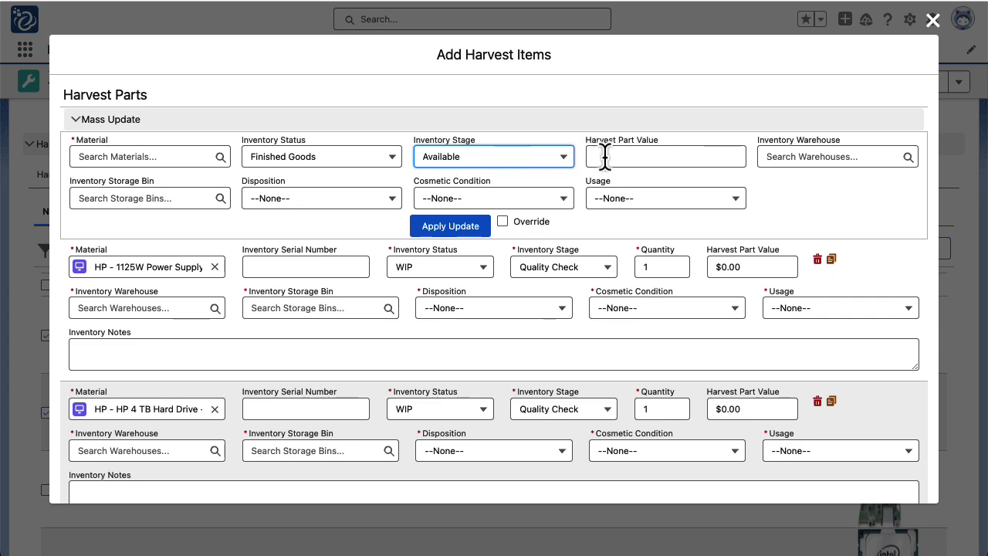
click(792, 157)
click(832, 206)
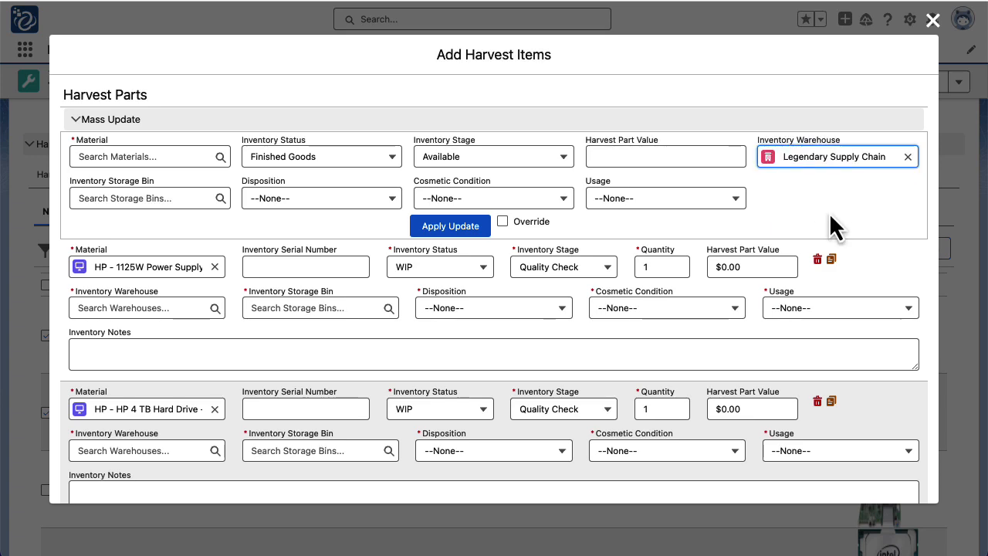
Search the inventory storage bin field for 'fg'
click(190, 198)
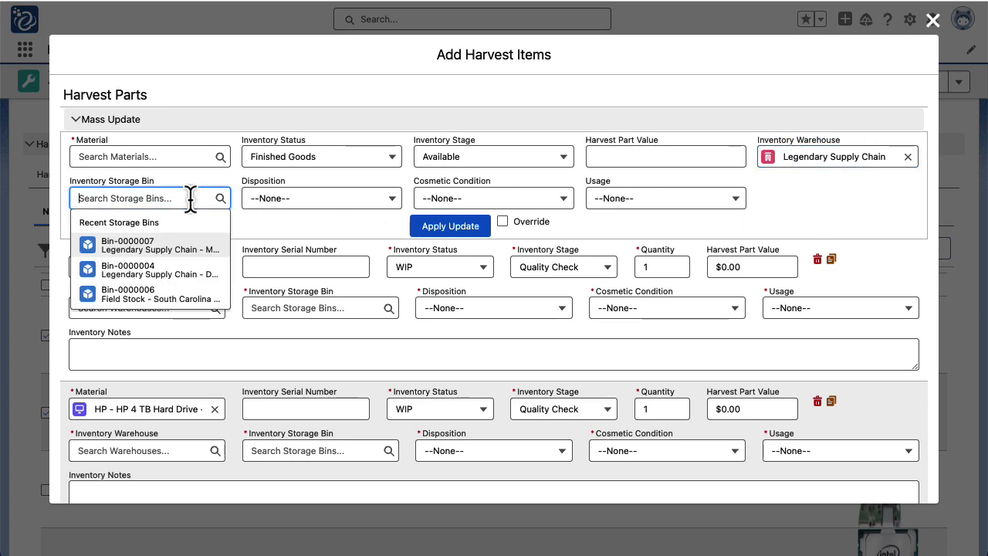
text(fini)
key(BackSpace)
key(BackSpace)
key(BackSpace)
key(BackSpace)
text(gf)
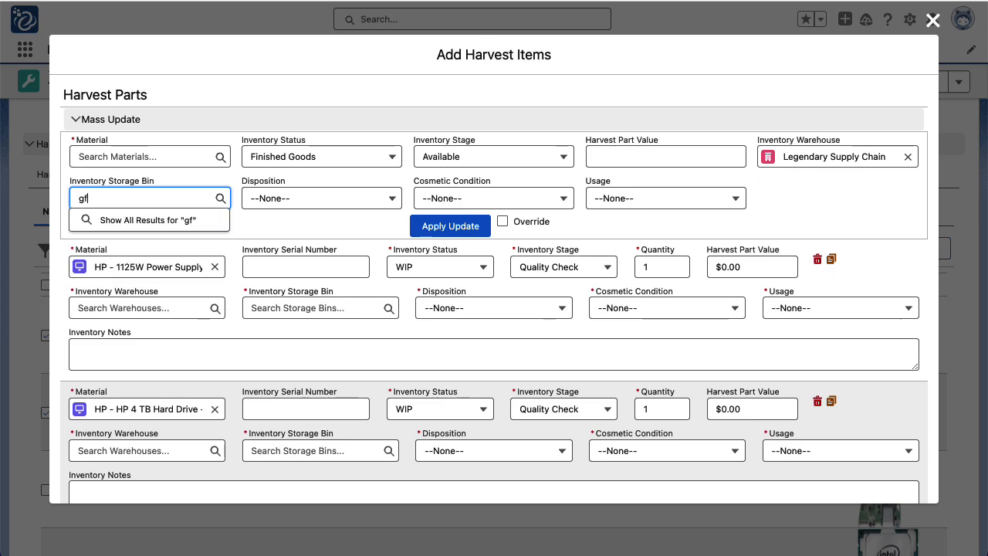
key(BackSpace)
key(BackSpace)
text(fg)
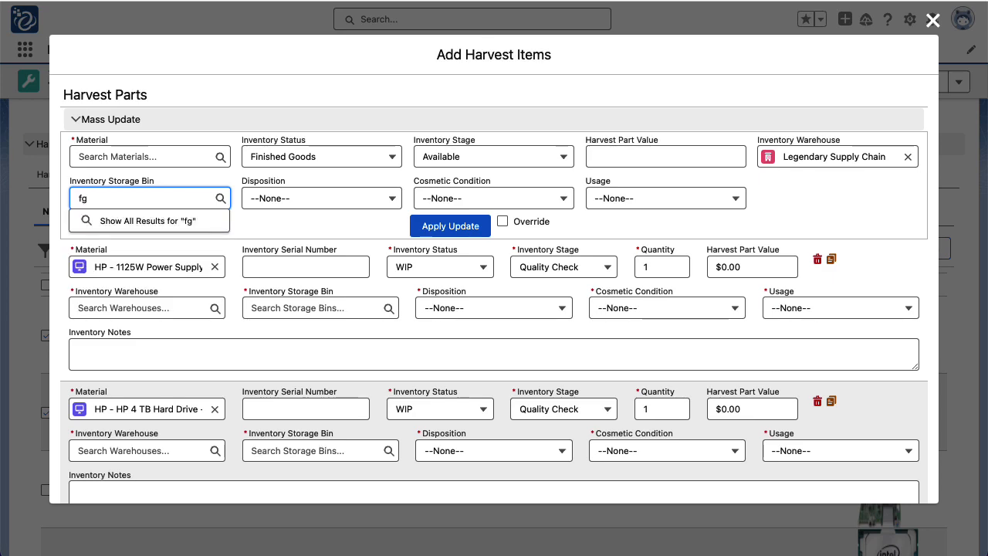
Search storage bins for 'receiving' and pick Bin-0000007
click(160, 223)
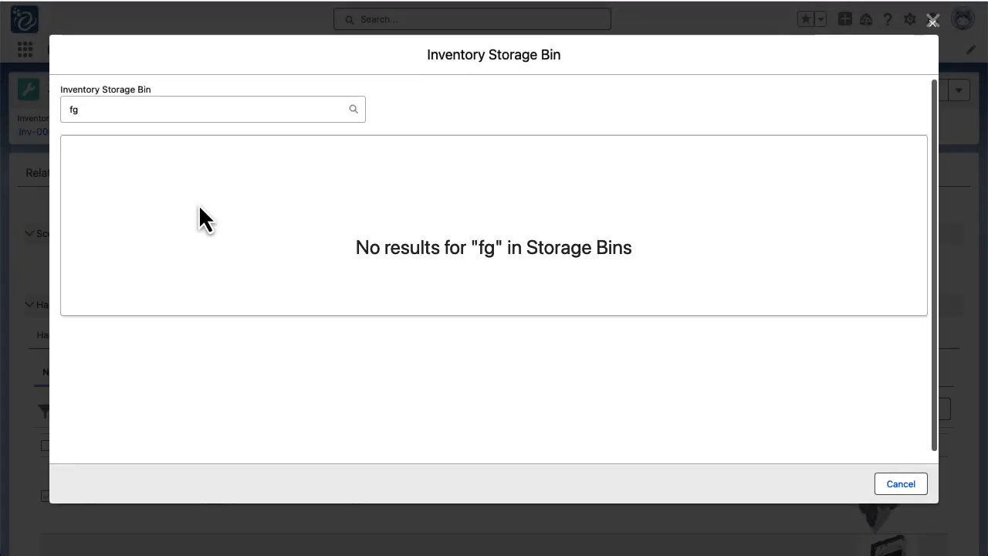
click(224, 108)
text(f)
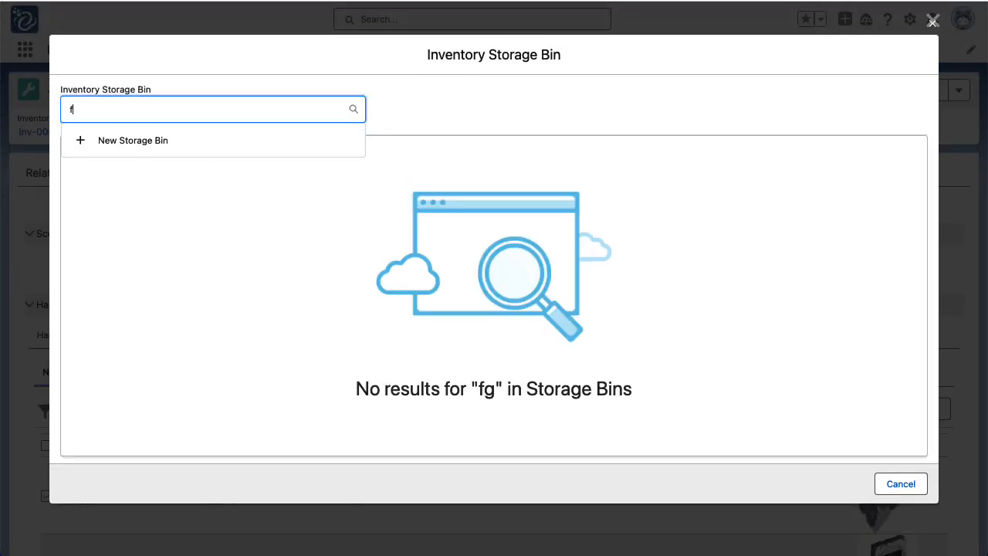
key(BackSpace)
text(re)
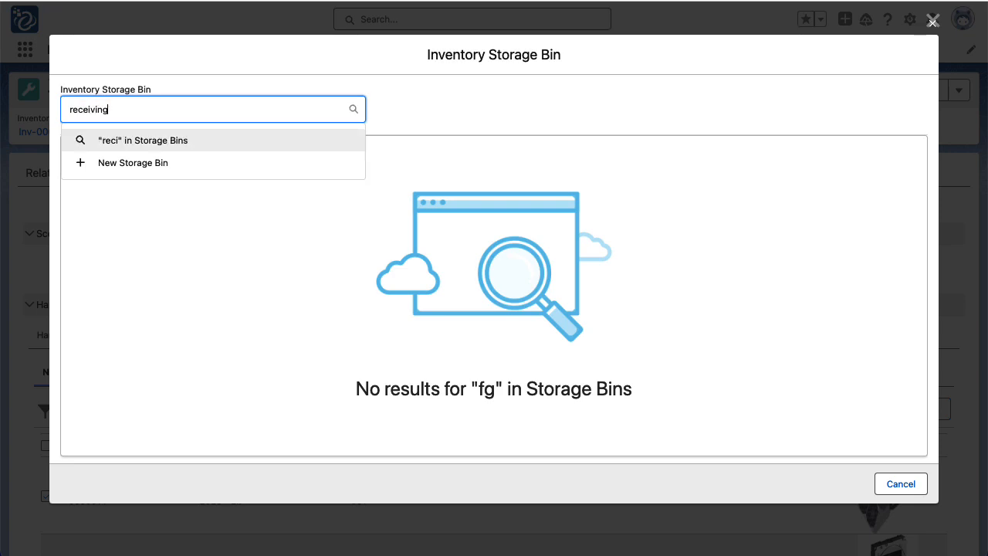
text(ceiving)
key(Return)
click(518, 120)
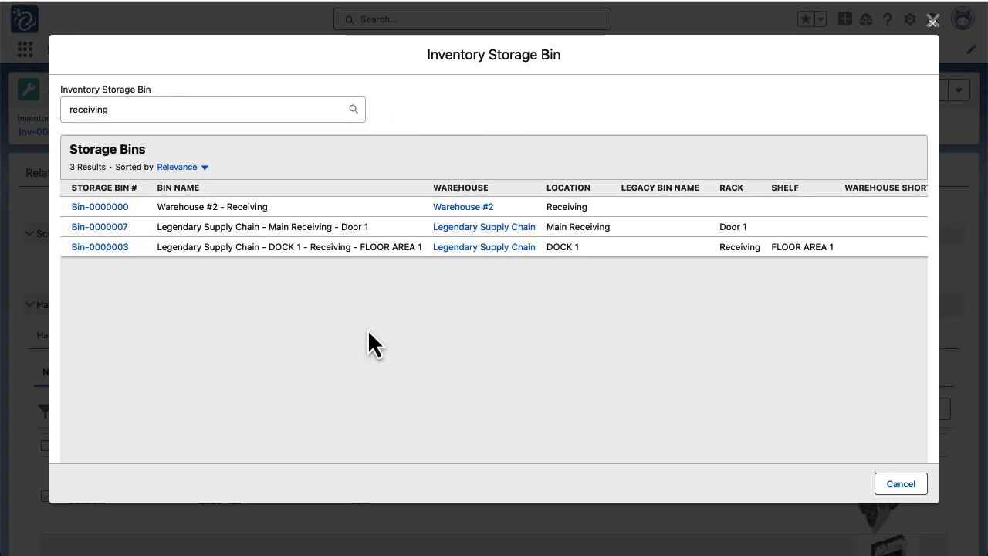
click(105, 230)
Set disposition 4-Used, cosmetic condition 2-Good, usage 2-Lightly Used, and apply with override to both parts
click(333, 202)
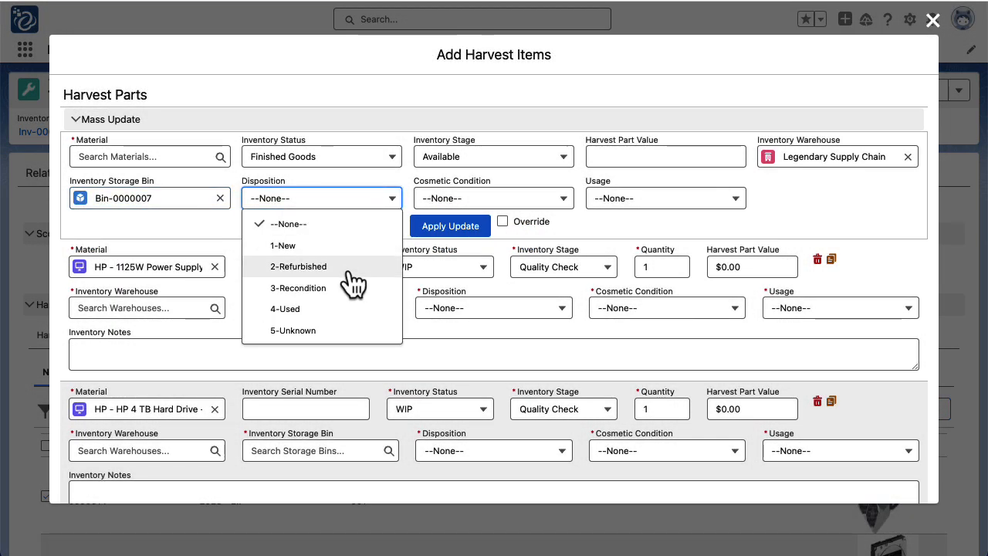
click(342, 309)
click(482, 201)
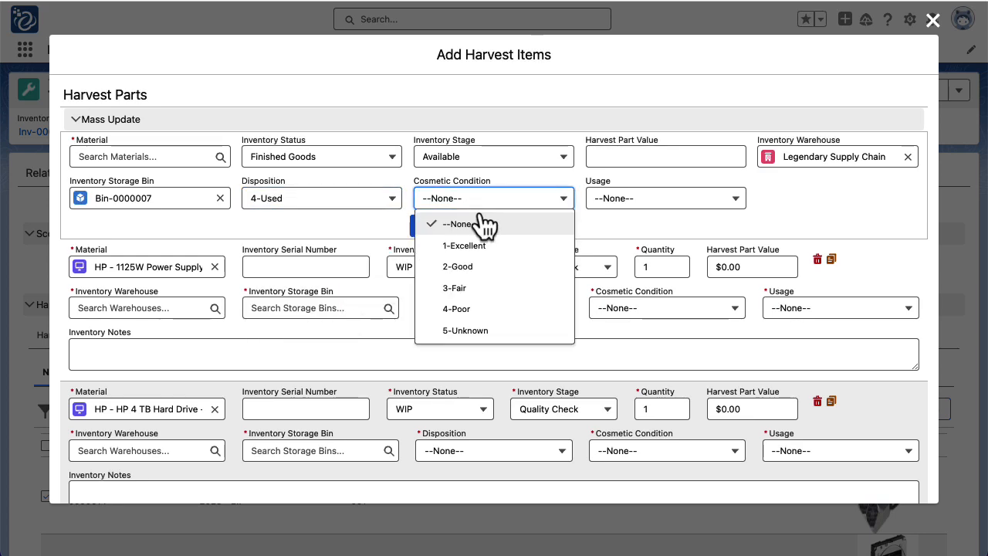
click(501, 269)
click(656, 202)
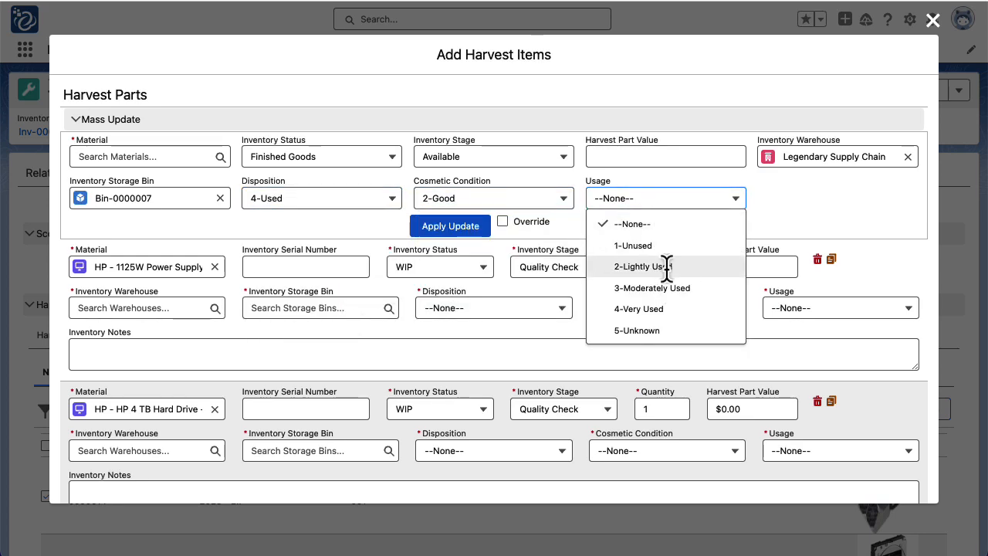
click(666, 265)
click(502, 220)
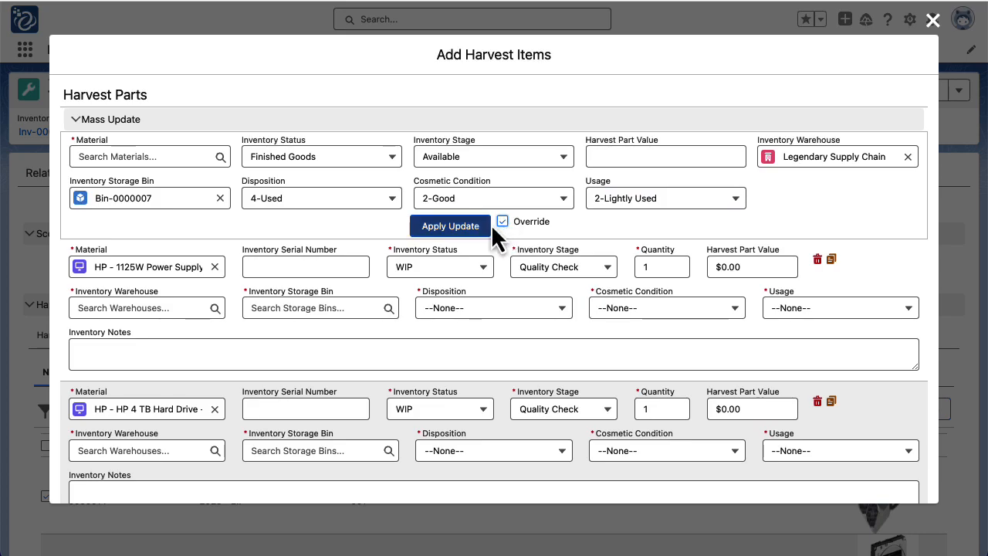
click(467, 229)
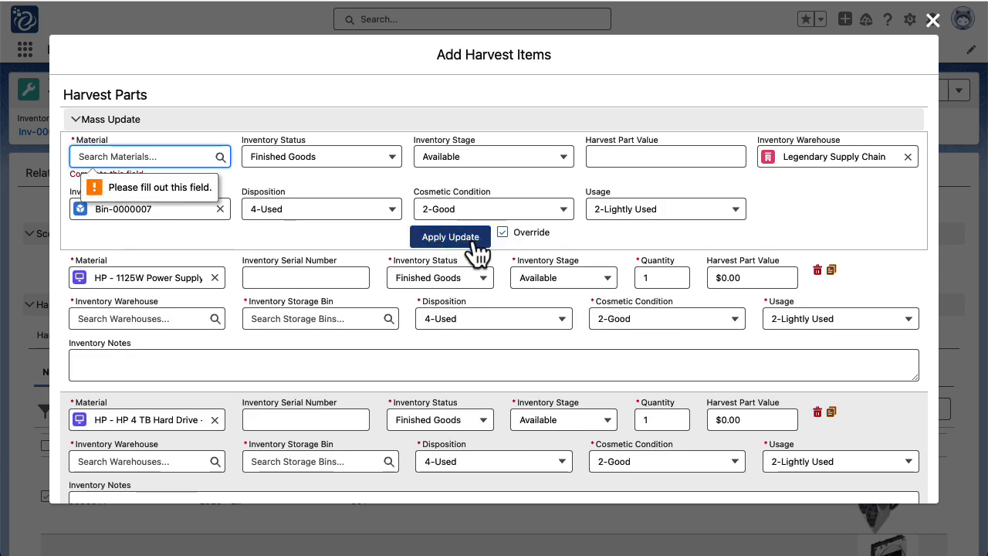
scroll(494, 270, down, 2)
scroll(437, 264, up, 1)
scroll(436, 259, up, 2)
click(192, 132)
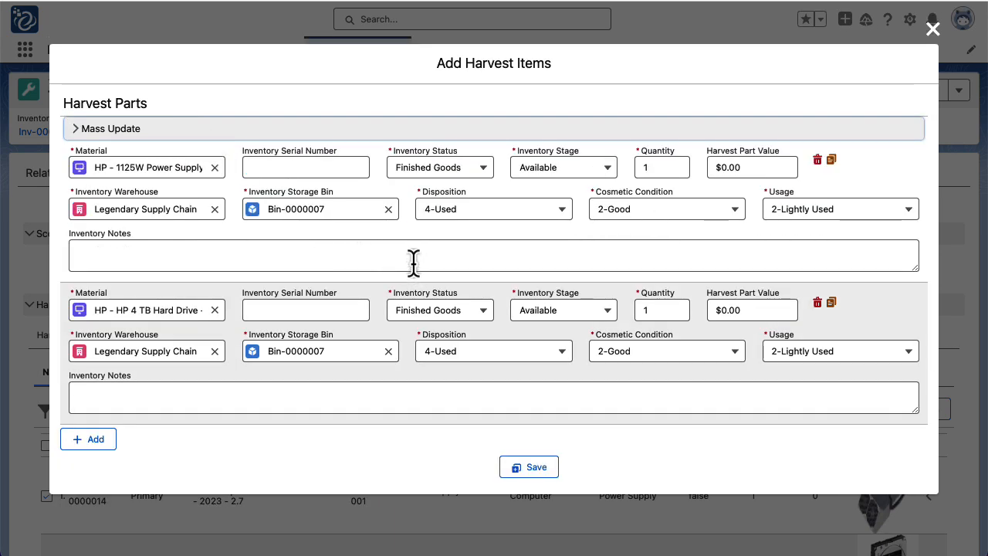
click(329, 165)
text(2348902384)
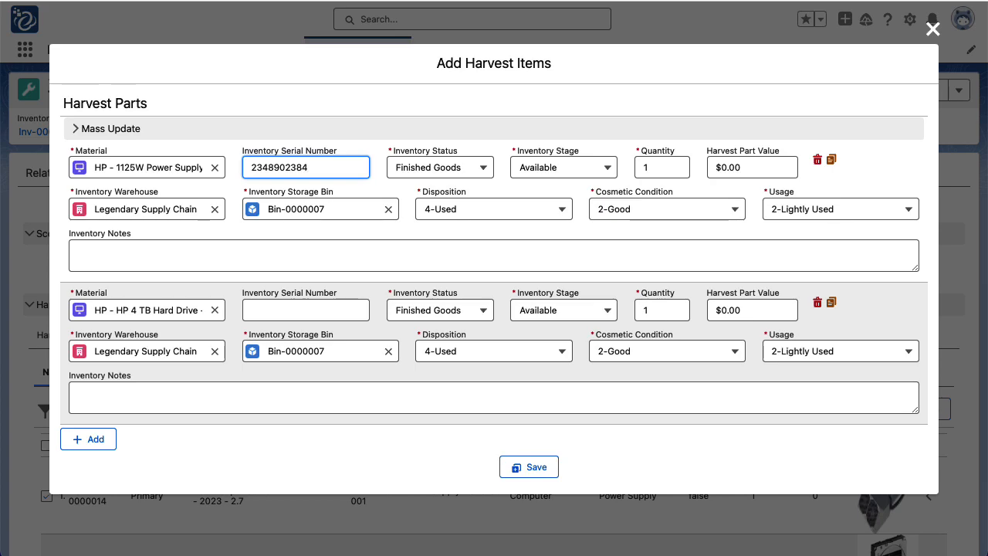
click(294, 309)
text(3294832)
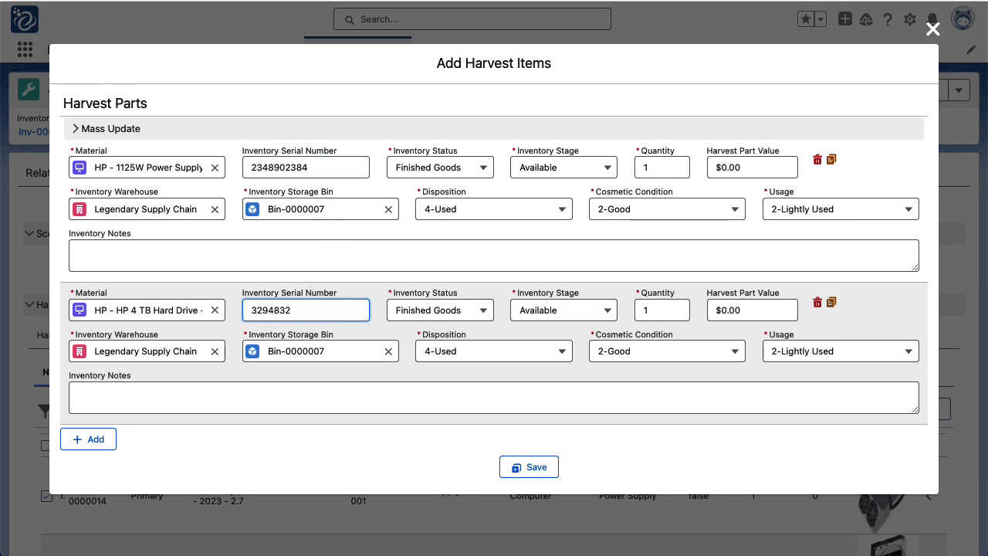
text(234)
click(415, 259)
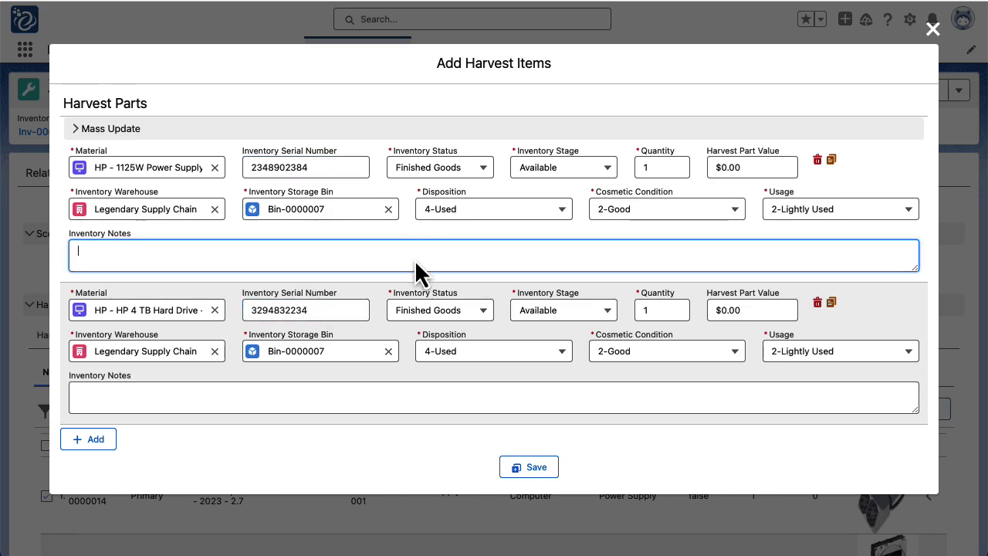
click(424, 389)
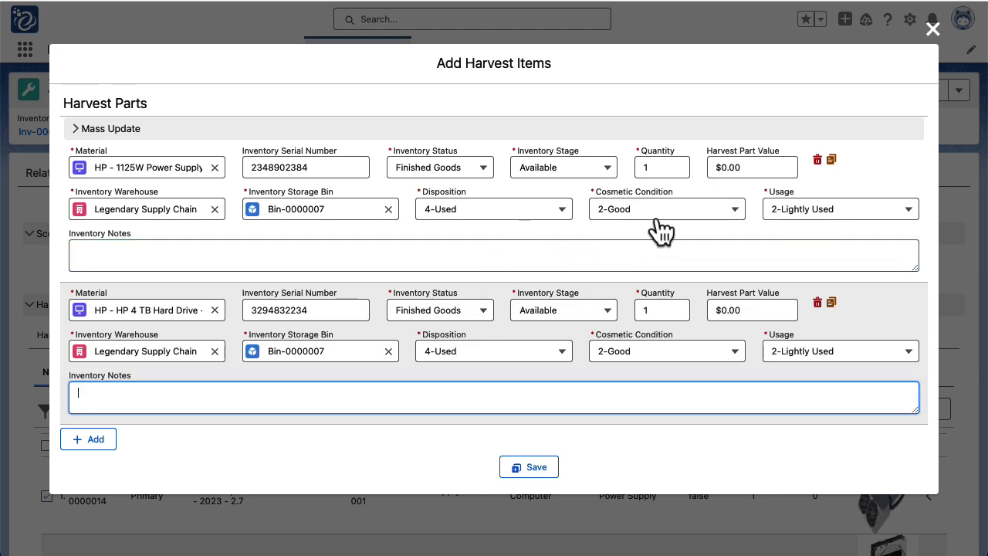
Set part values of $200 for the power supply and $100 for the hard drive, then save
click(746, 166)
drag(745, 165, 687, 165)
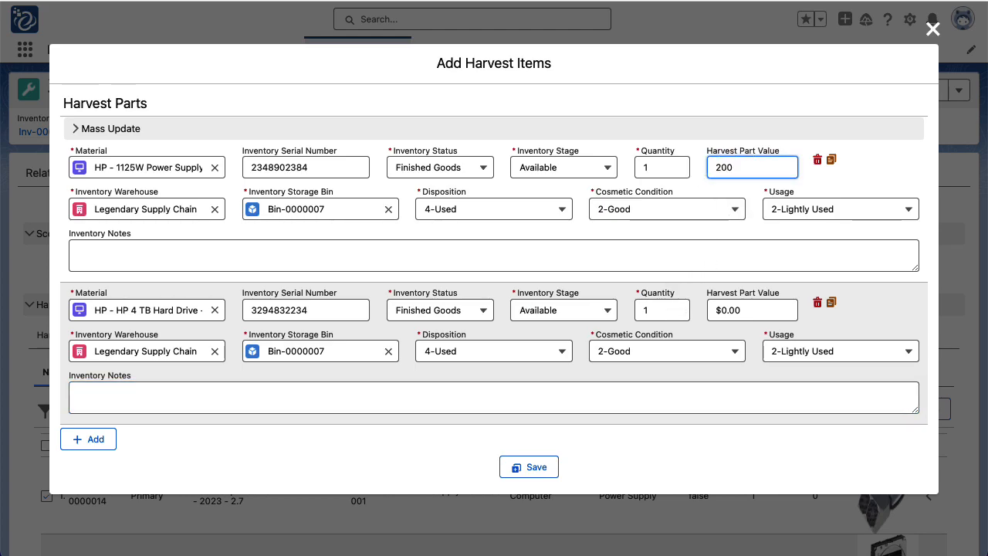
click(743, 311)
drag(743, 311, 700, 311)
text(1000)
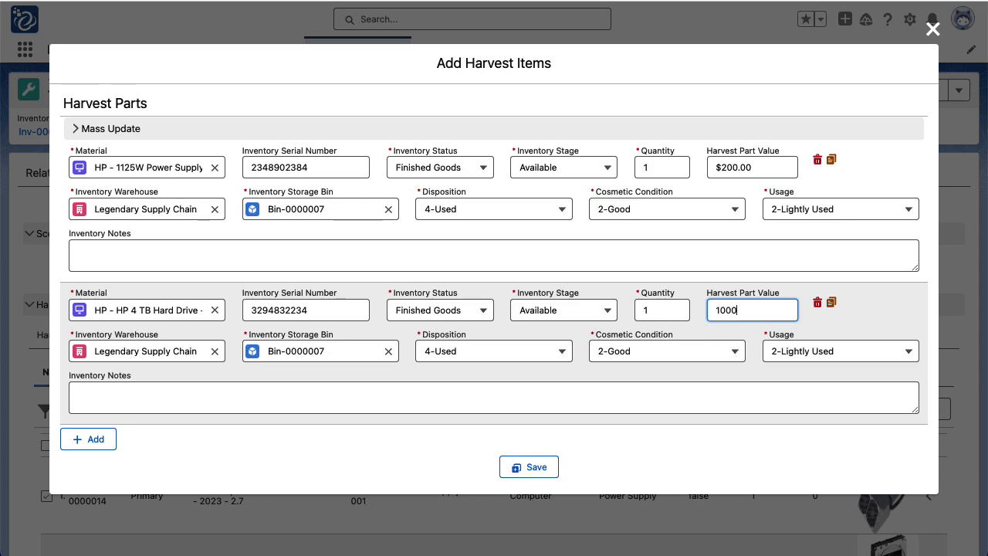
click(504, 394)
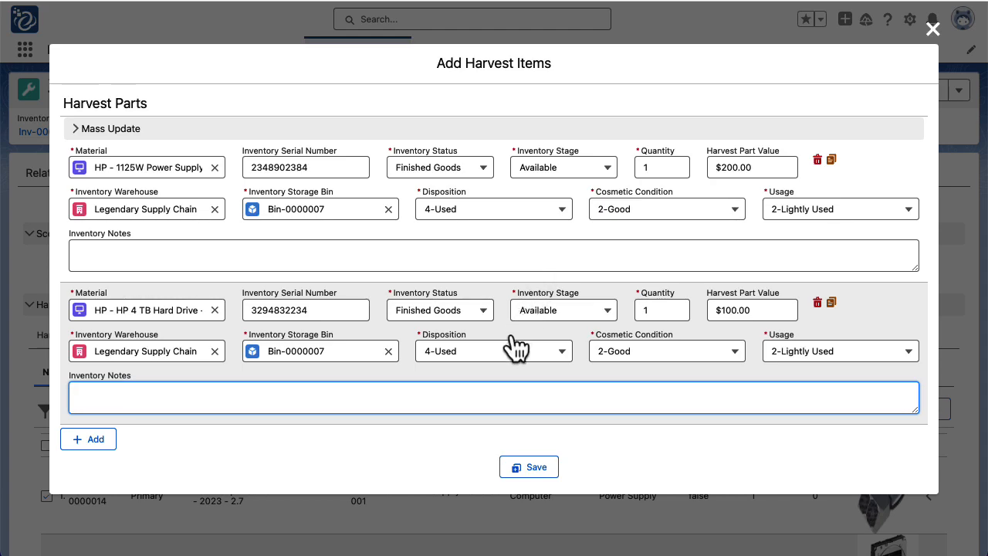
click(528, 469)
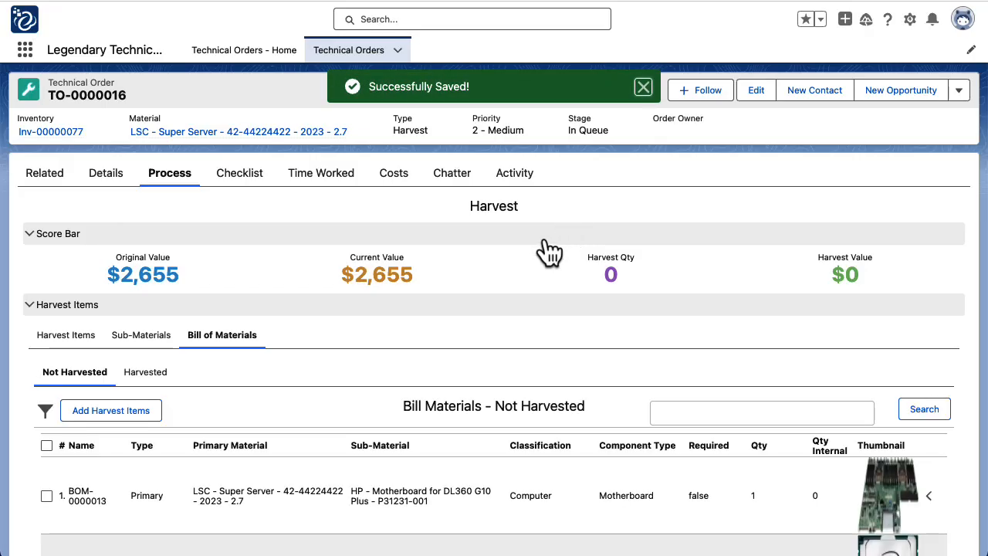
Confirm the power supply and hard drive now appear on the Harvested sub-tab
scroll(49, 375, down, 5)
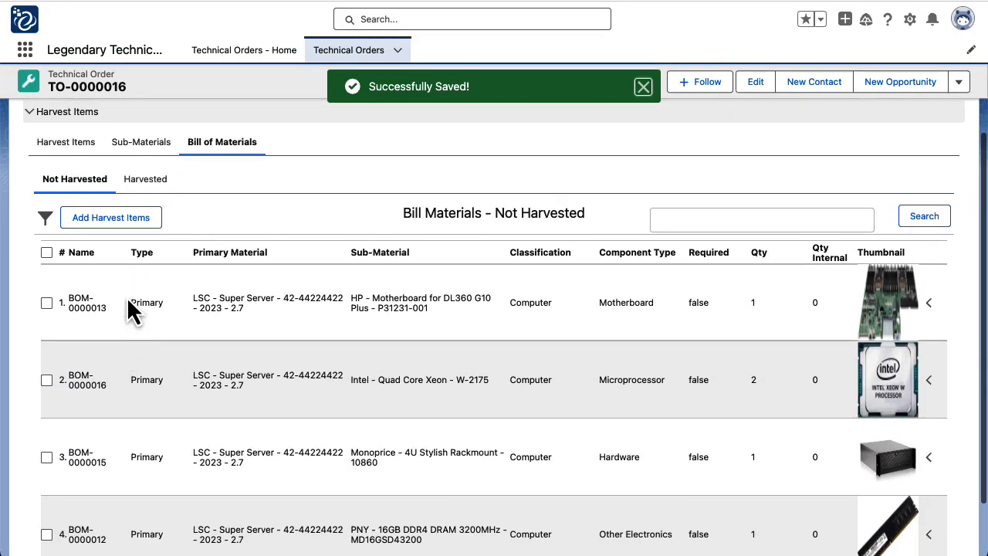
scroll(98, 205, down, 2)
scroll(122, 147, up, 2)
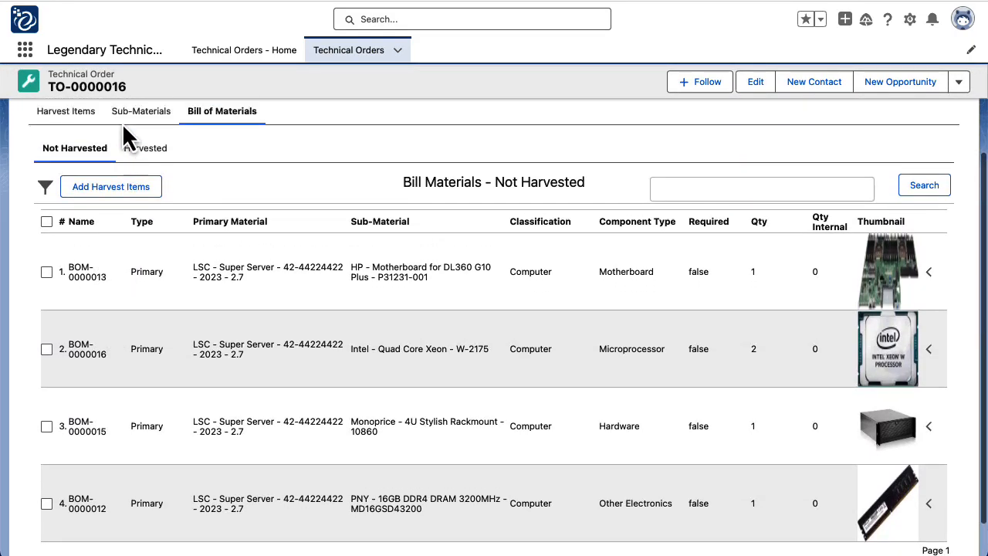
click(147, 184)
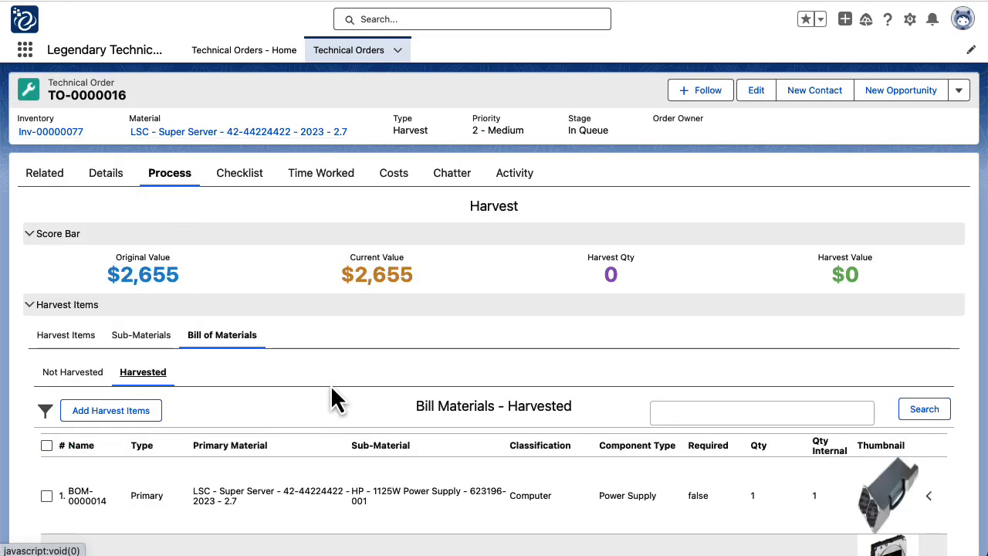
Show the order's Harvest Items list with HI-0000028 ($200.00) and HI-0000029 ($100.00)
scroll(333, 395, down, 3)
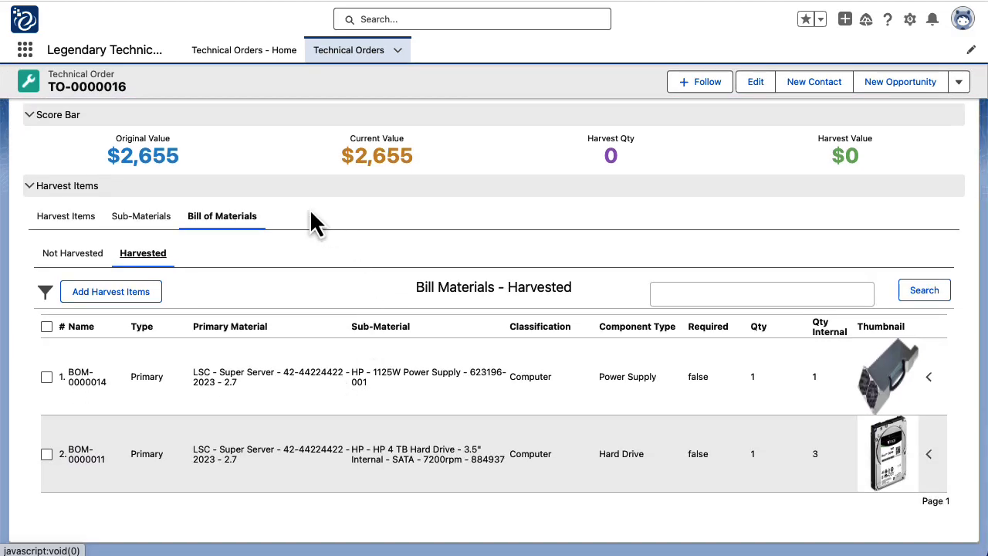
click(68, 219)
click(947, 421)
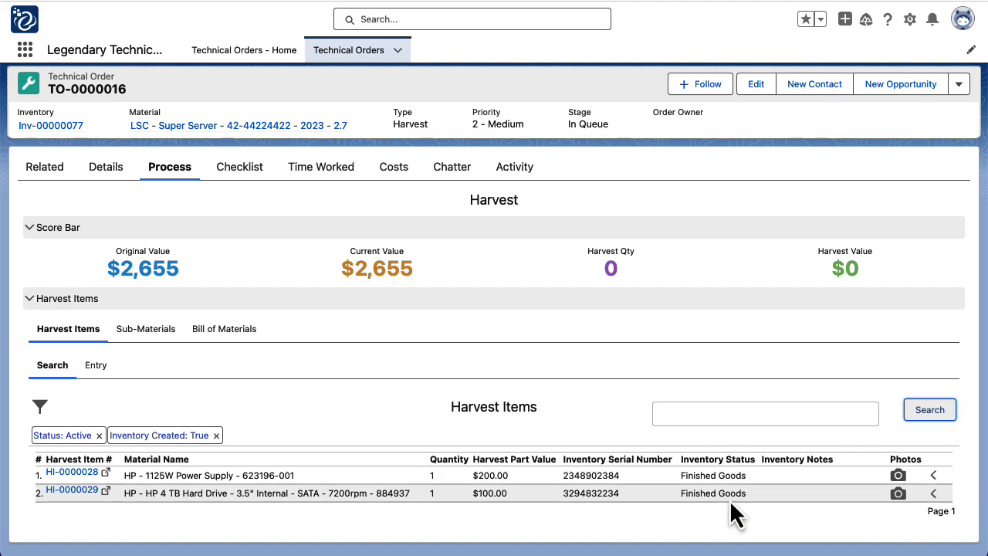
Reload the score bar (Harvest Qty 2, Harvest Value $300, Current Value $2,355) and review the power supply item's details
click(549, 231)
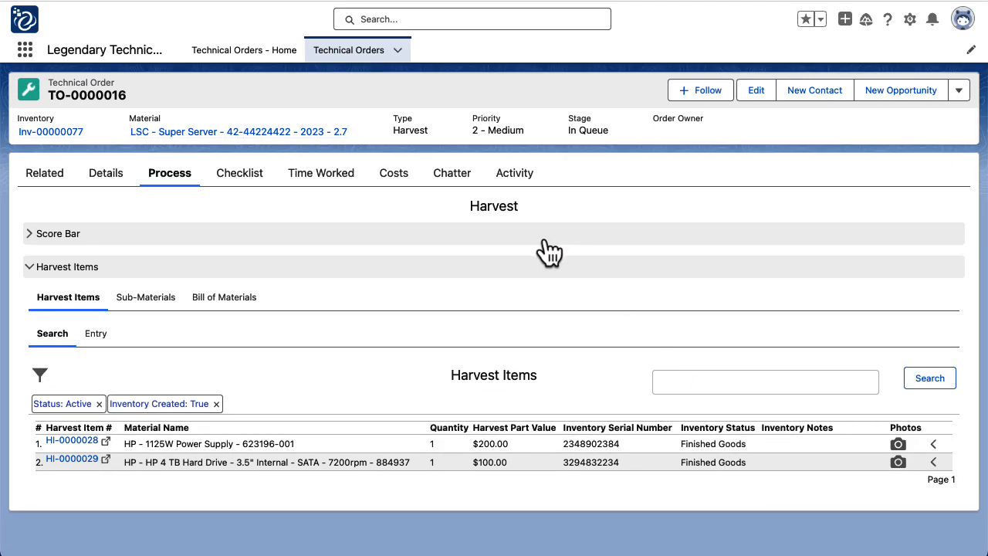
click(544, 239)
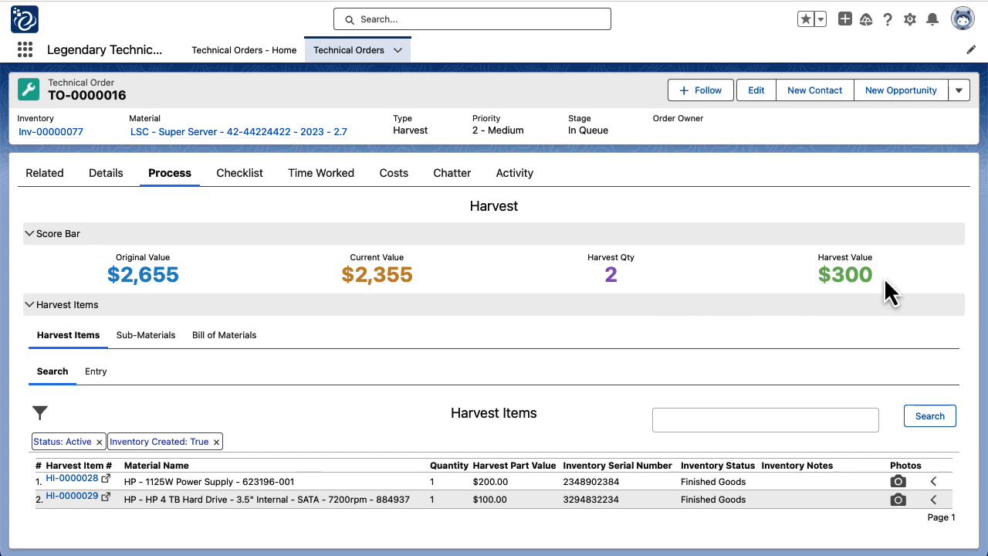
scroll(709, 339, down, 1)
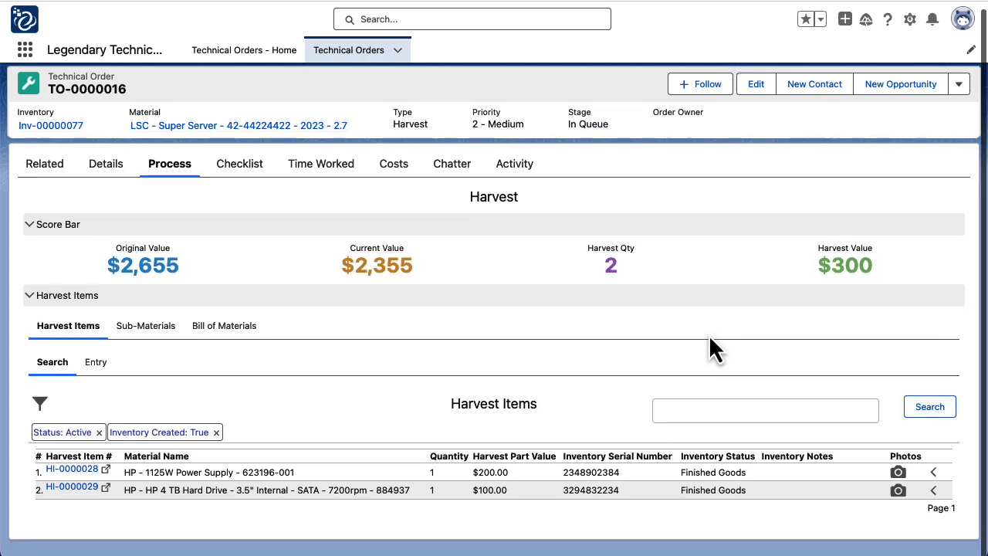
click(933, 475)
scroll(695, 362, down, 5)
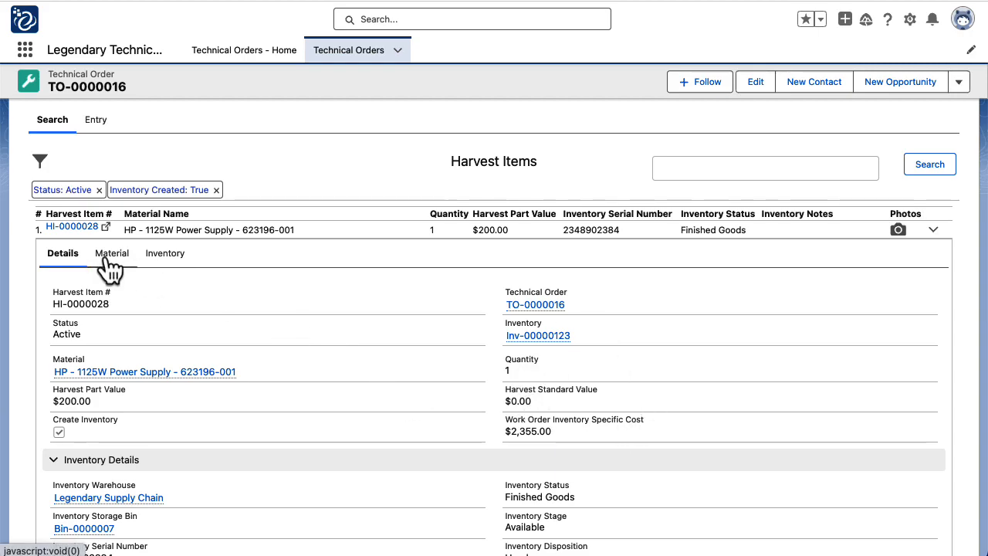
click(933, 230)
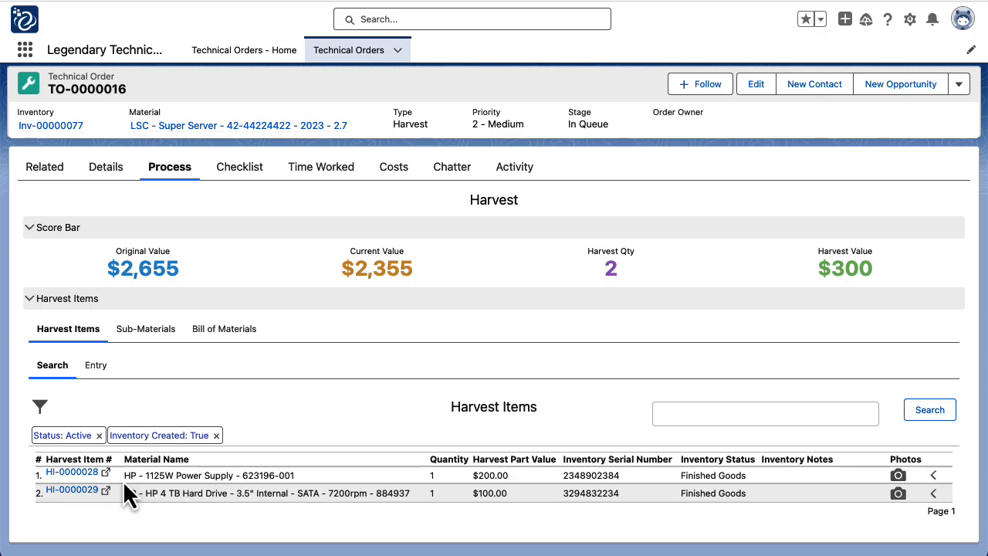
Change HI-0000028's Harvest Part Value from 200 to 250, save it, and refresh the Harvest Items list
click(112, 474)
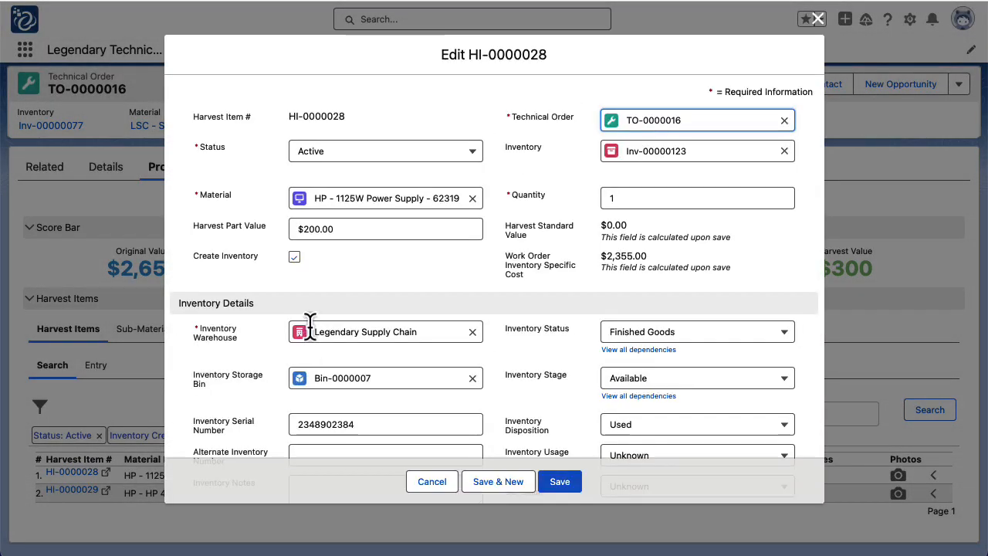
scroll(527, 205, down, 1)
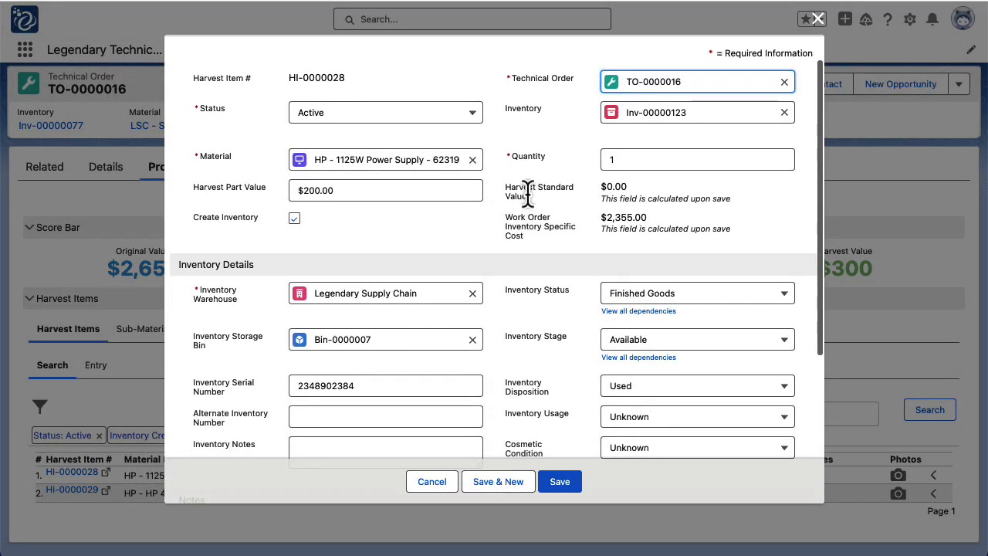
double_click(379, 190)
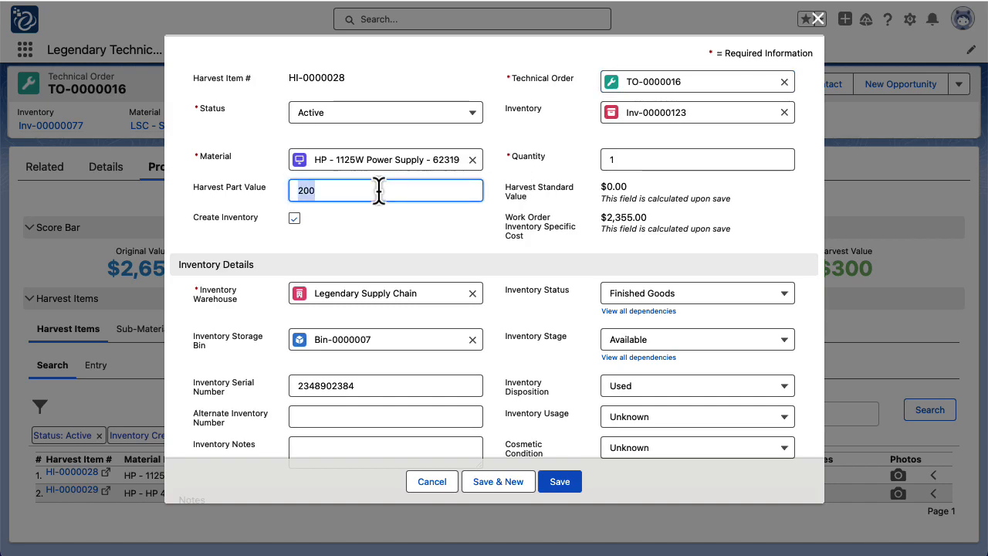
text(25)
click(391, 237)
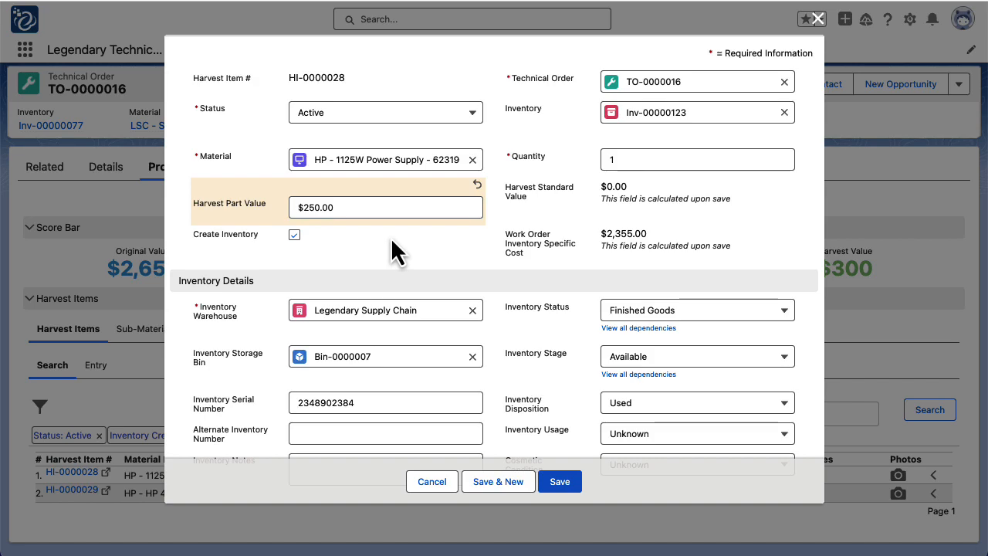
click(566, 481)
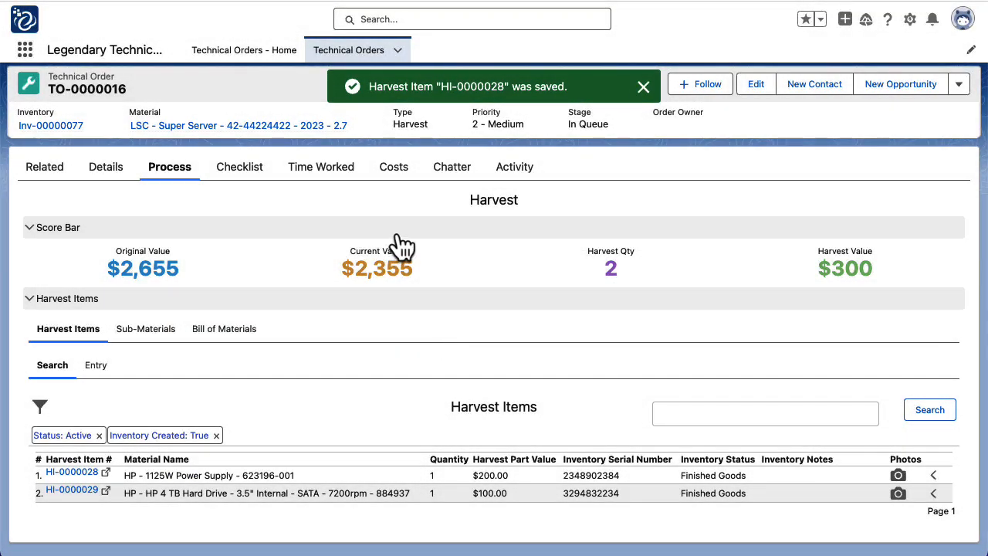
click(940, 411)
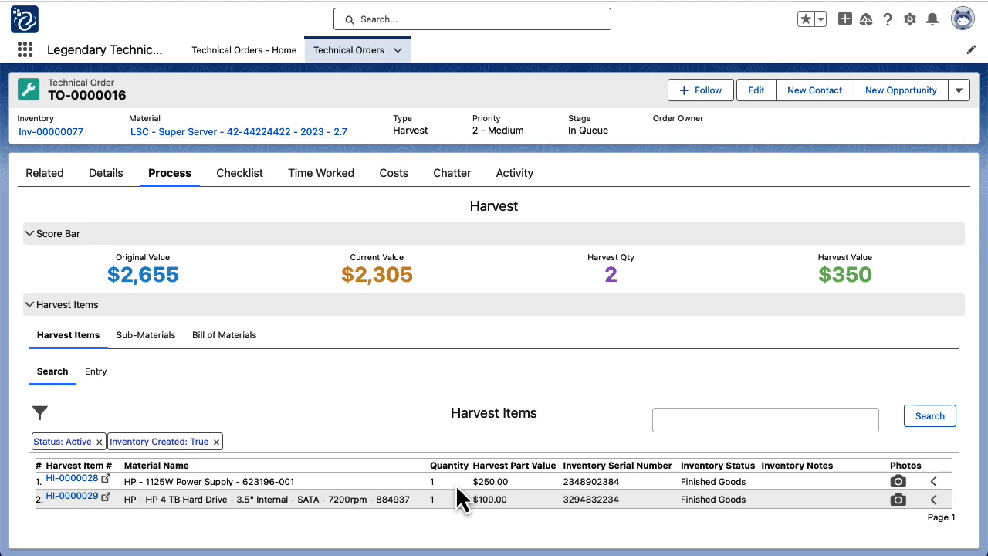
click(937, 488)
scroll(313, 456, down, 2)
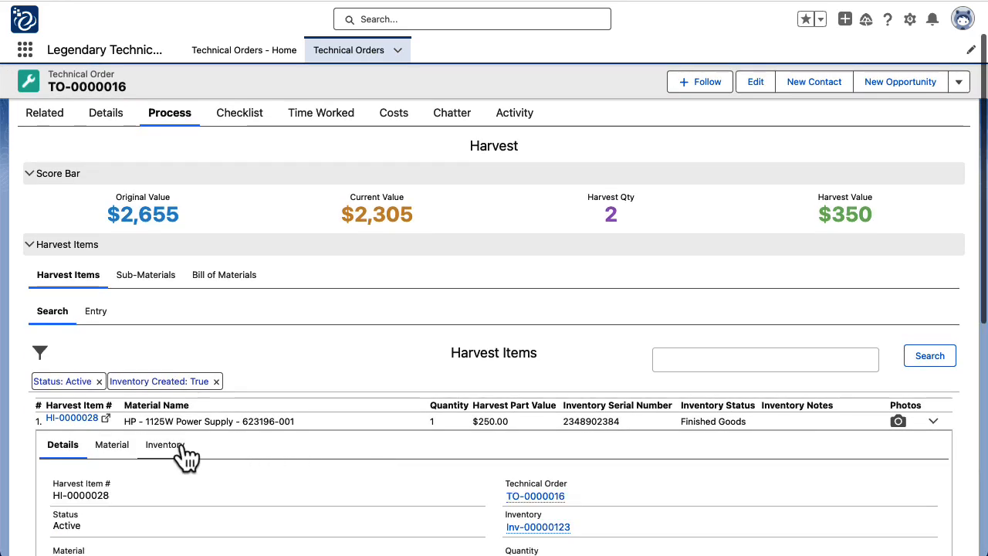
click(166, 446)
scroll(300, 375, down, 7)
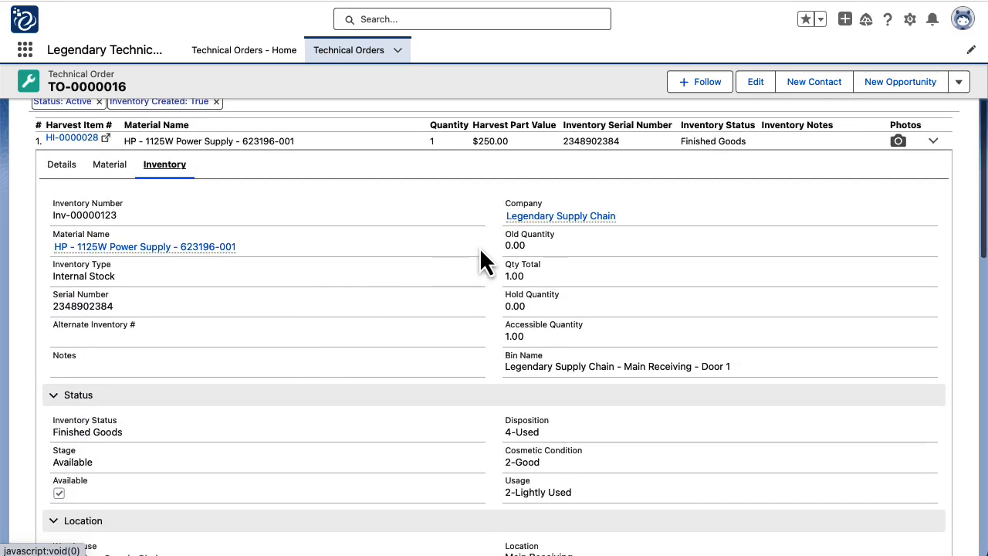
scroll(504, 283, down, 3)
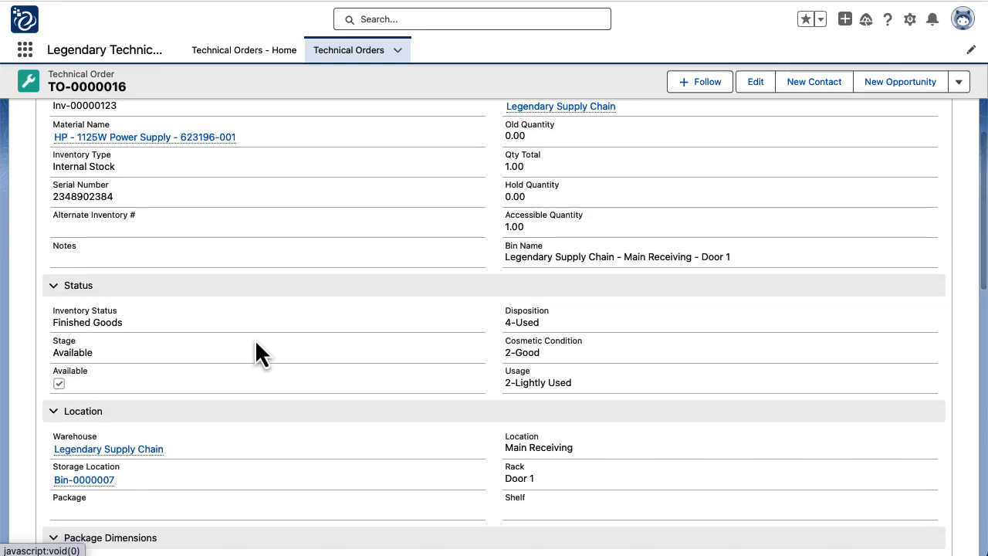
scroll(331, 304, down, 9)
scroll(363, 286, down, 4)
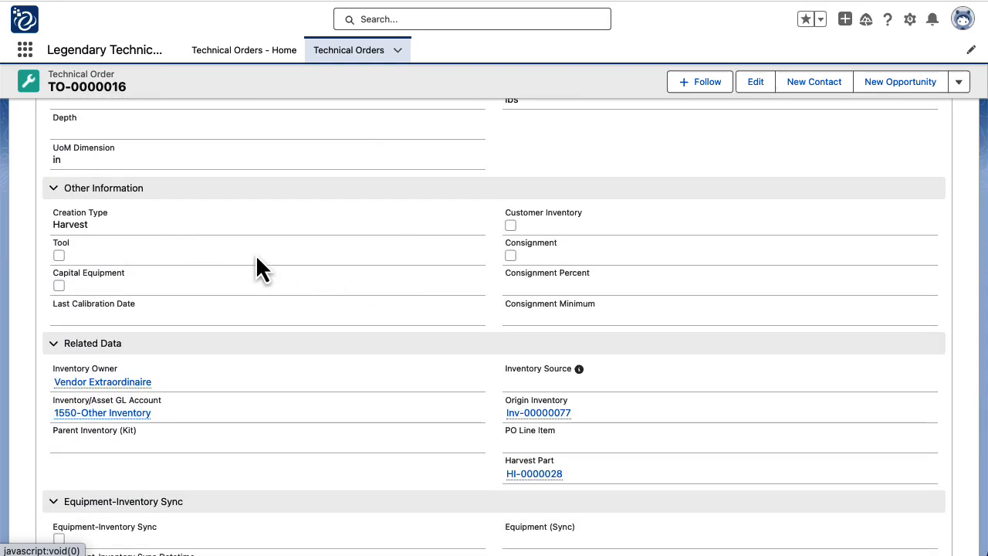
scroll(255, 254, down, 2)
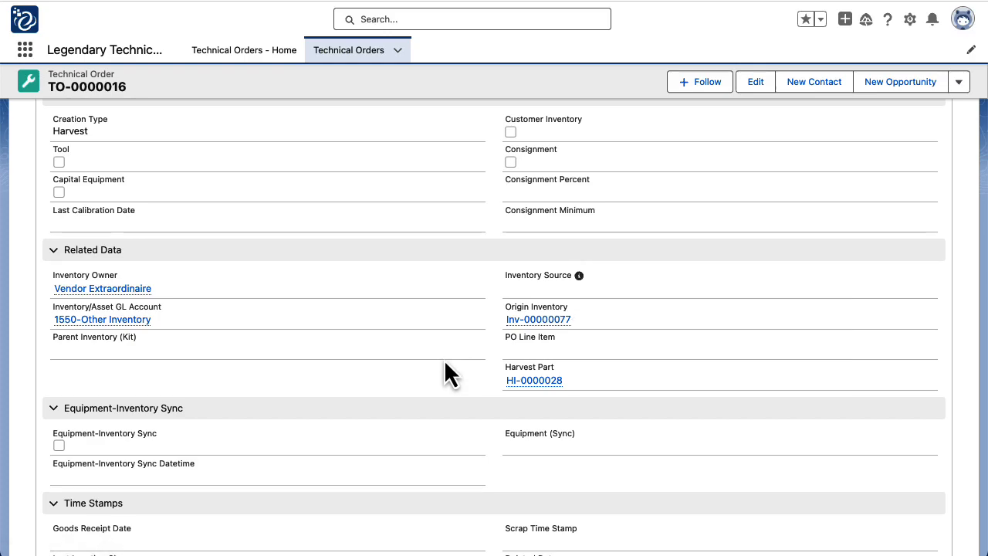
scroll(445, 363, down, 1)
scroll(446, 363, up, 2)
scroll(445, 363, up, 15)
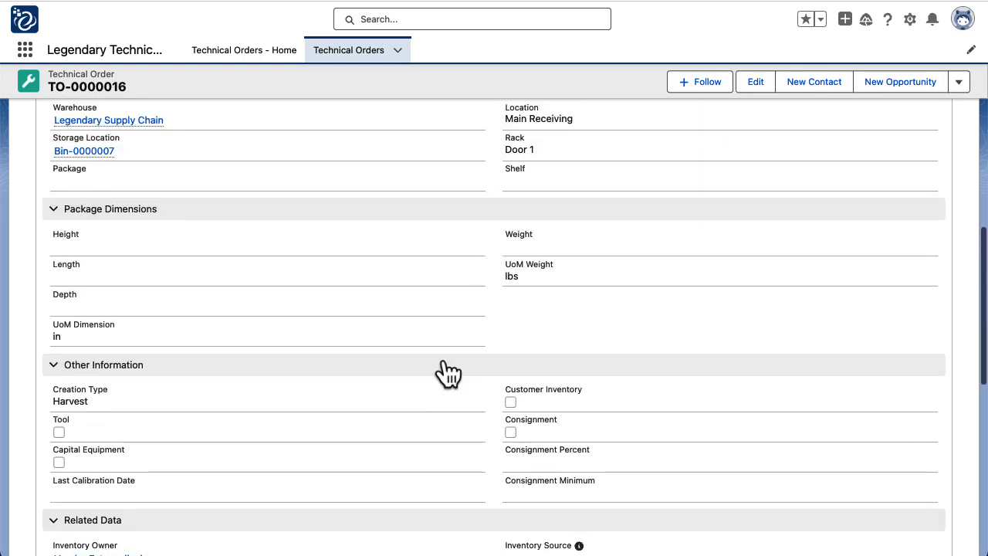
scroll(443, 359, up, 2)
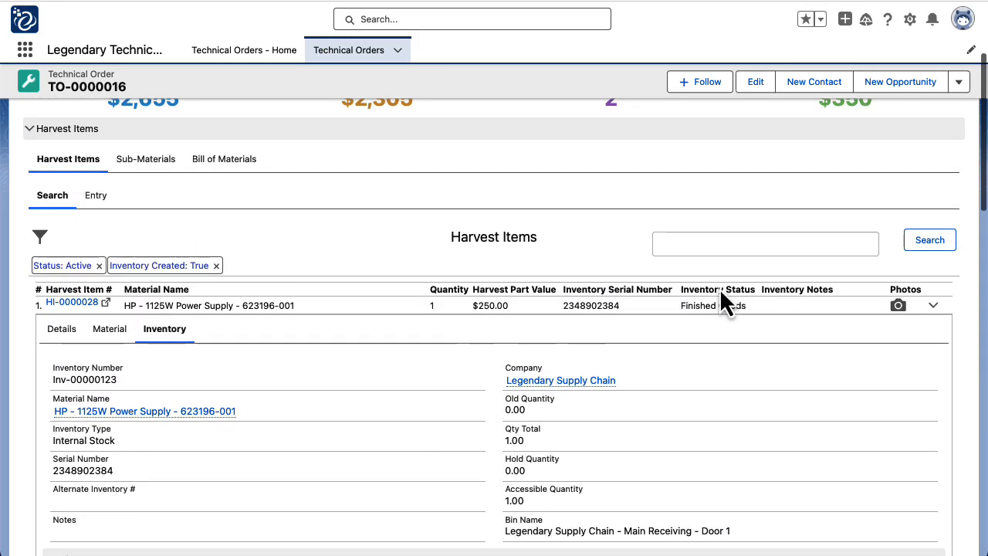
click(932, 303)
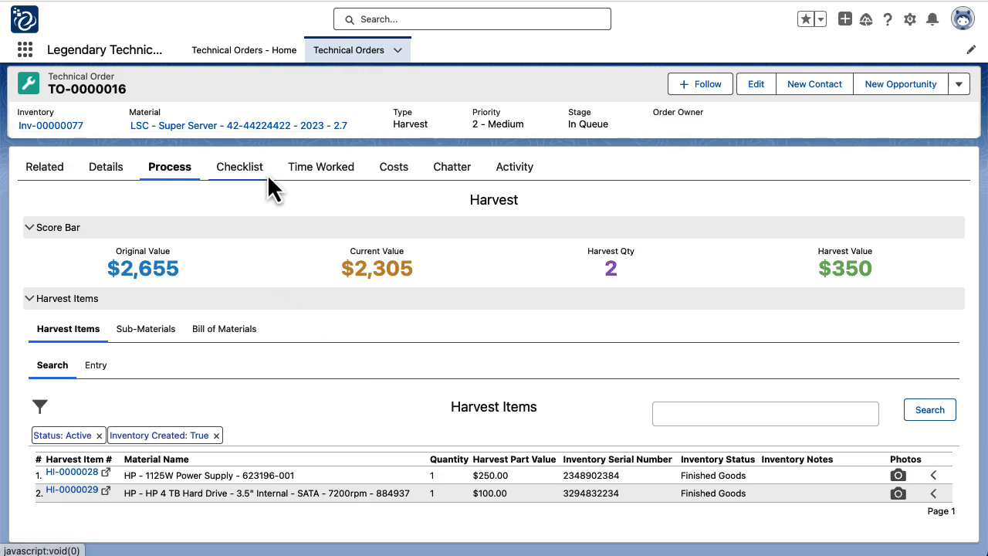
Change TO-0000016's Stage to In Progress in its details and save
scroll(255, 189, up, 1)
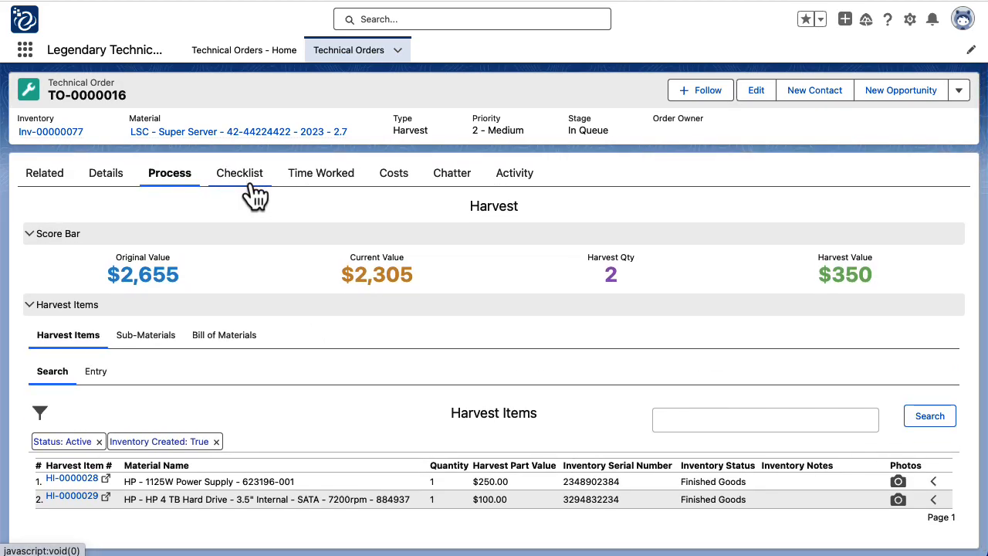
click(122, 187)
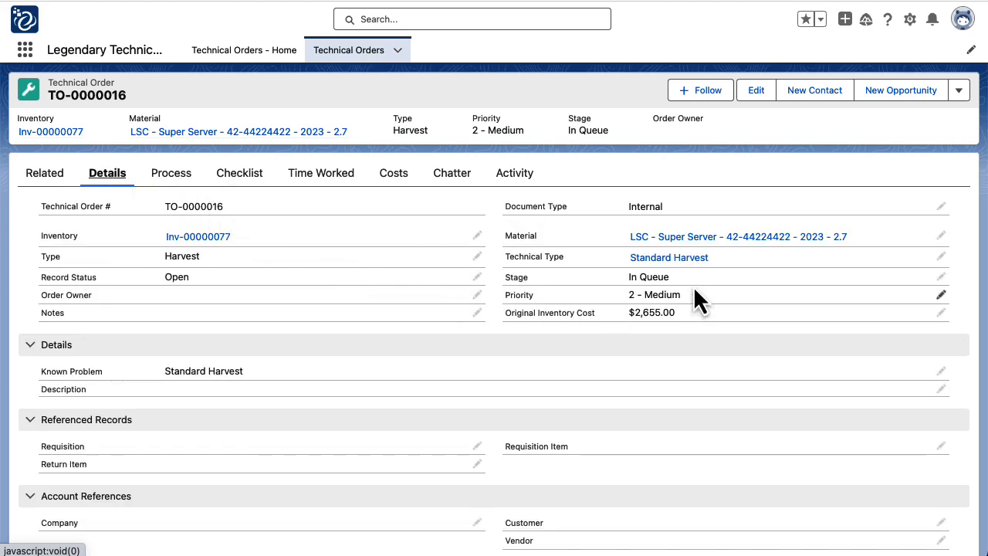
double_click(694, 279)
click(688, 282)
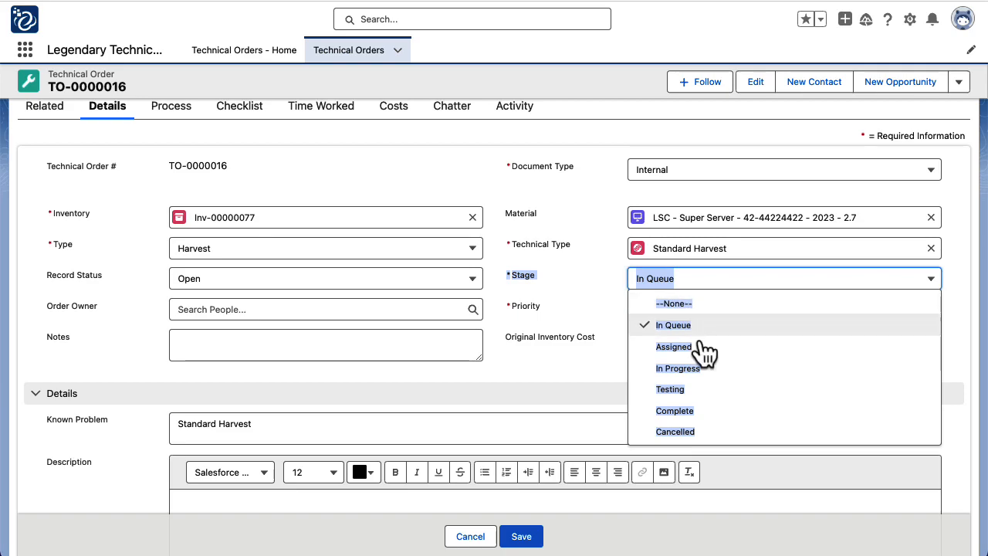
click(691, 369)
click(542, 538)
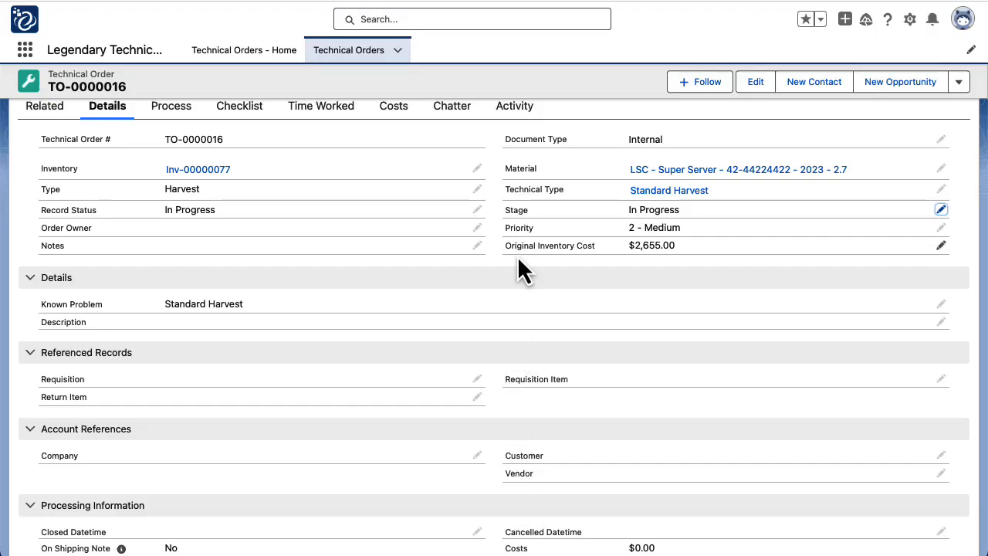
scroll(521, 270, up, 2)
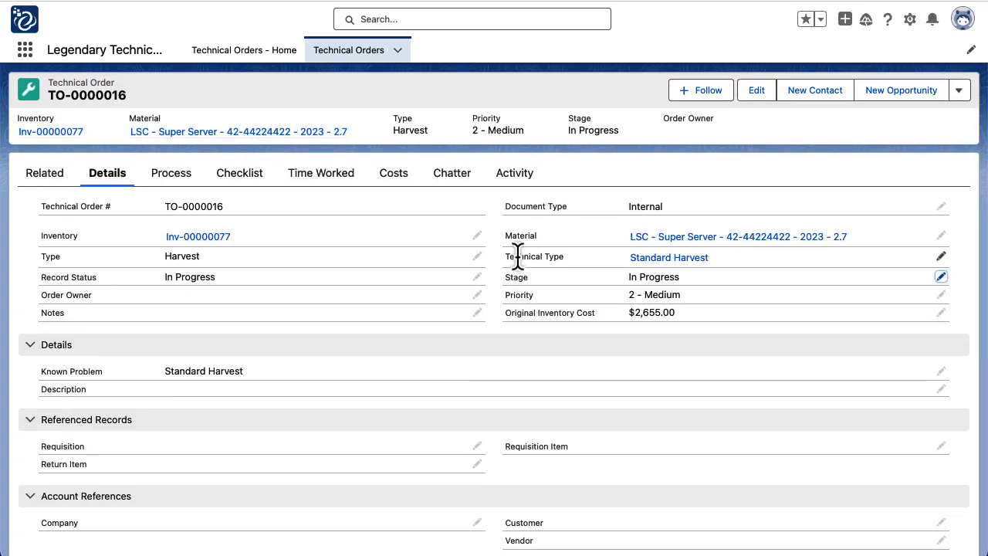